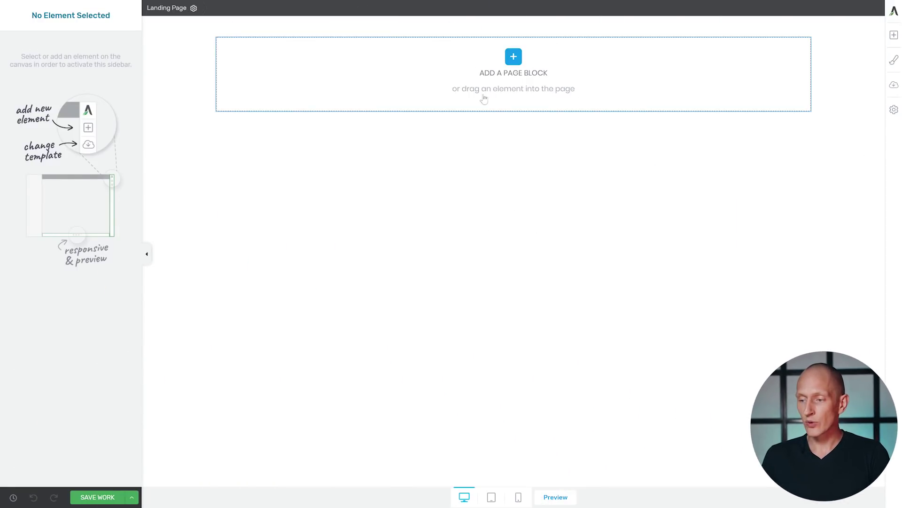
Step: Insert the Revealed… the NEW Way hero block and a Multi-Purpose Text Section below it
click(512, 64)
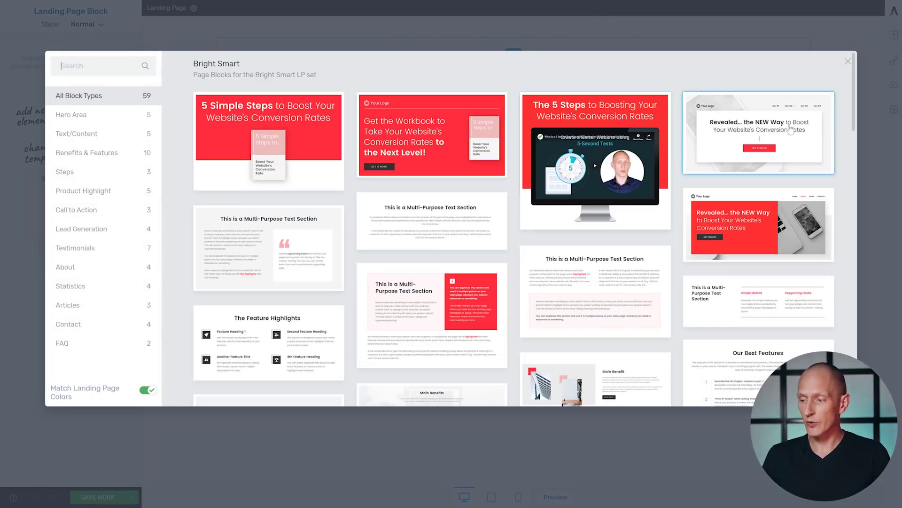
click(730, 151)
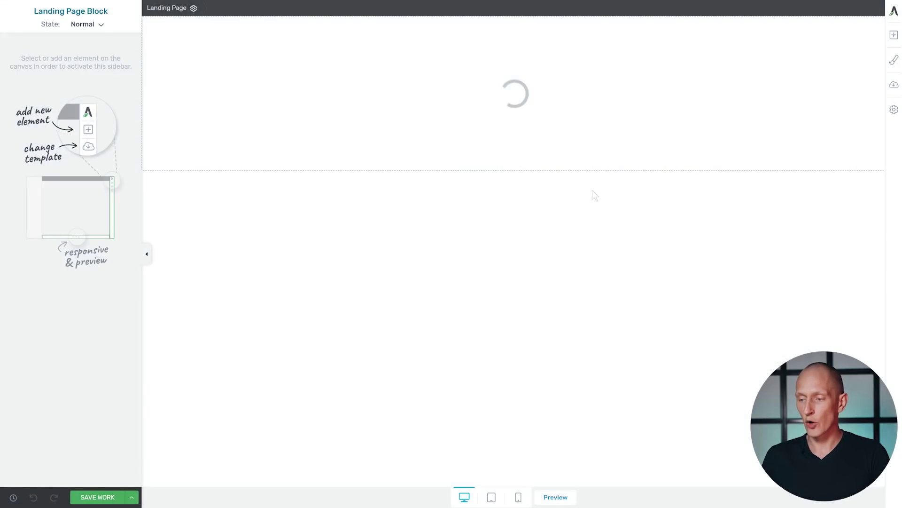
mouse_move(514, 333)
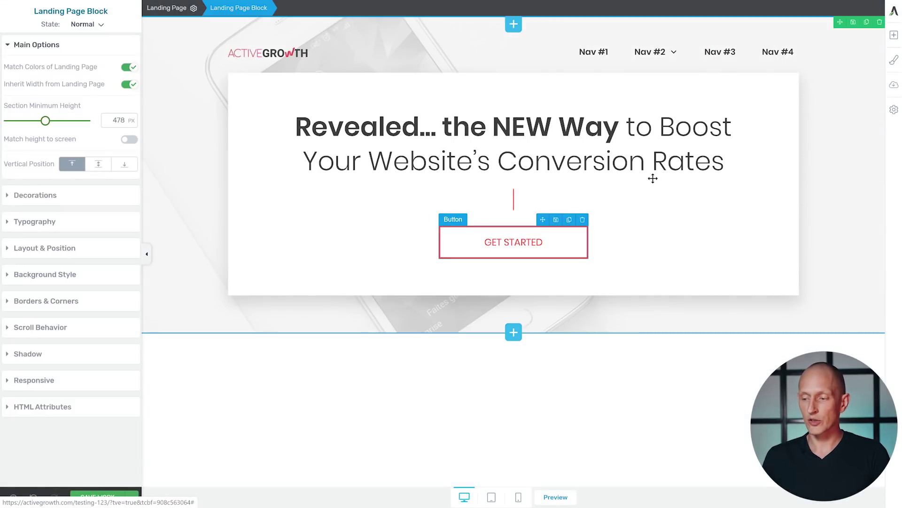
click(515, 341)
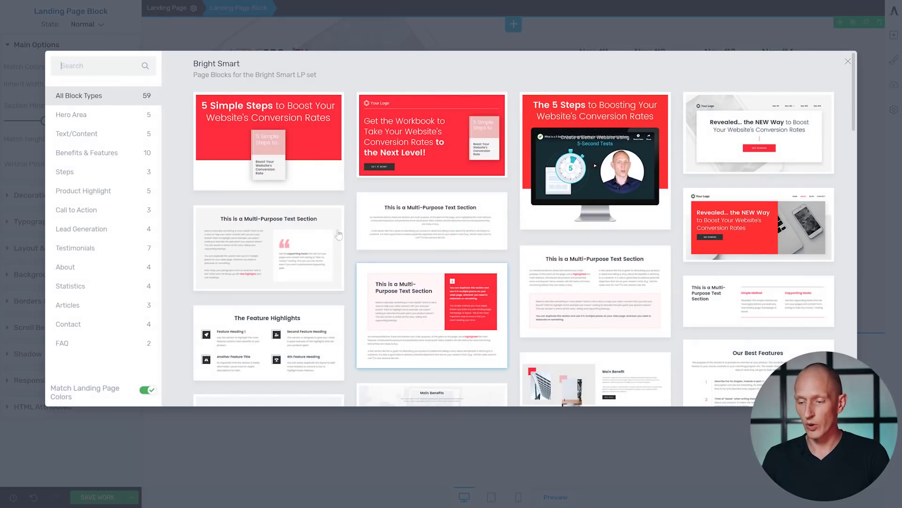
scroll(522, 212, down, 2)
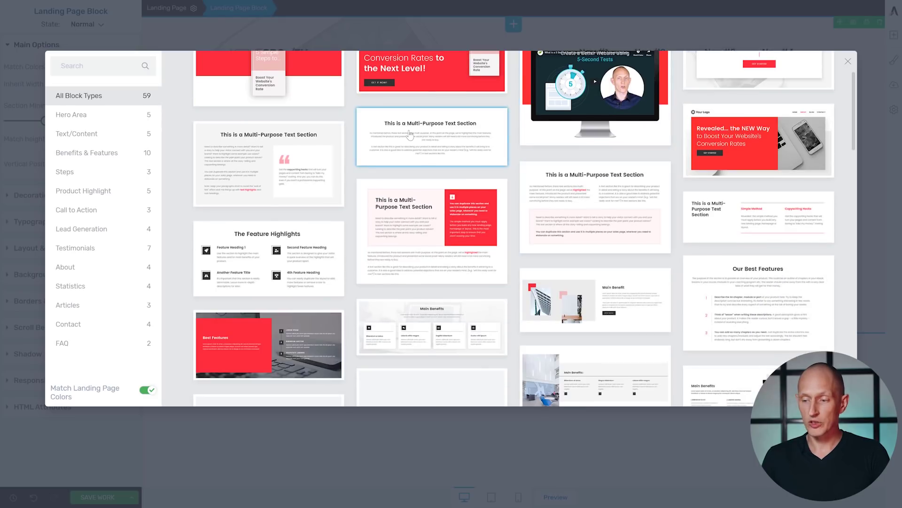
click(410, 136)
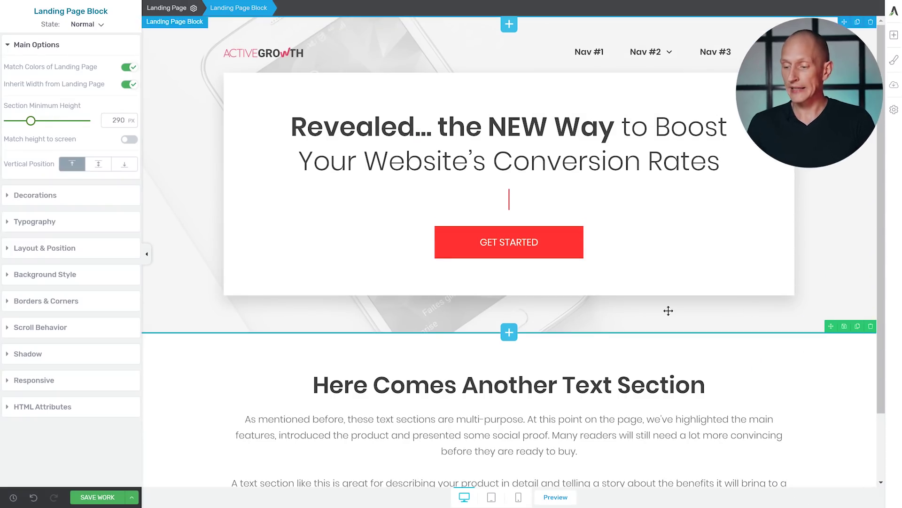
scroll(668, 310, down, 1)
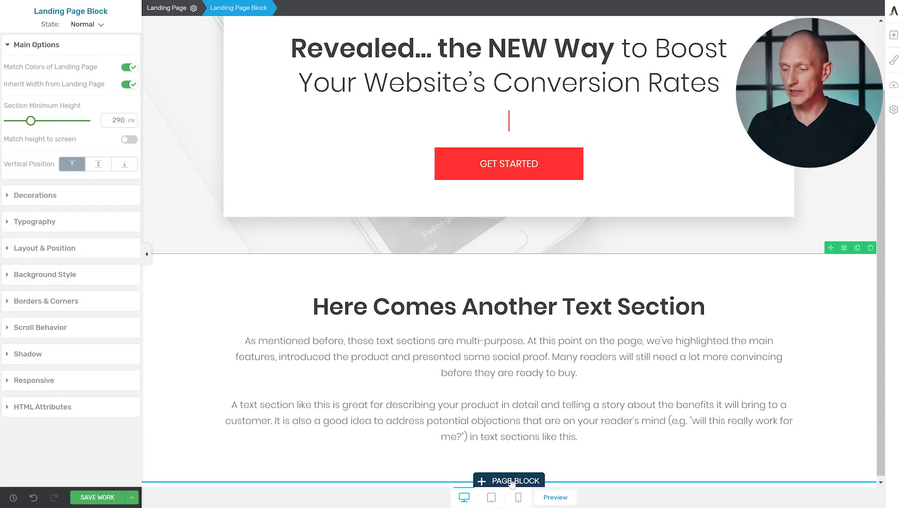
click(512, 480)
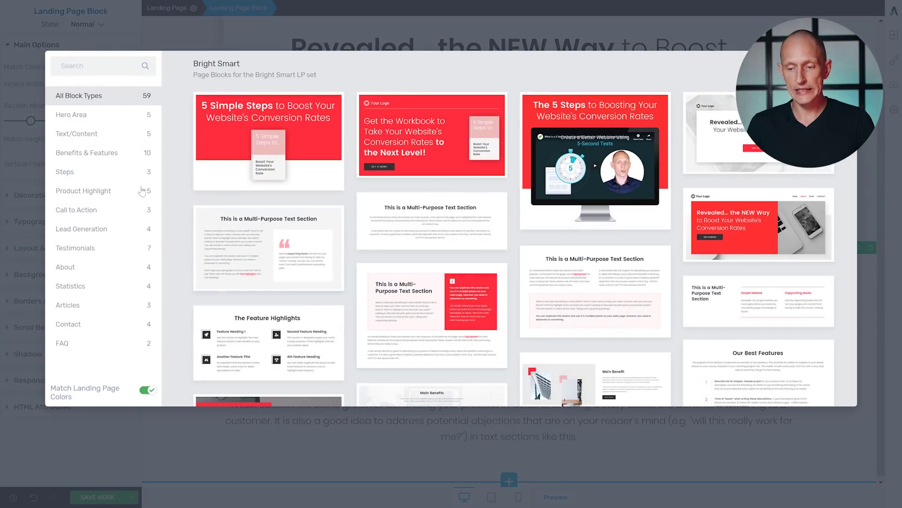
Step: Insert Main Benefits, then delete the fourth box (Auctor nihi ipsum) and the empty column row
click(84, 157)
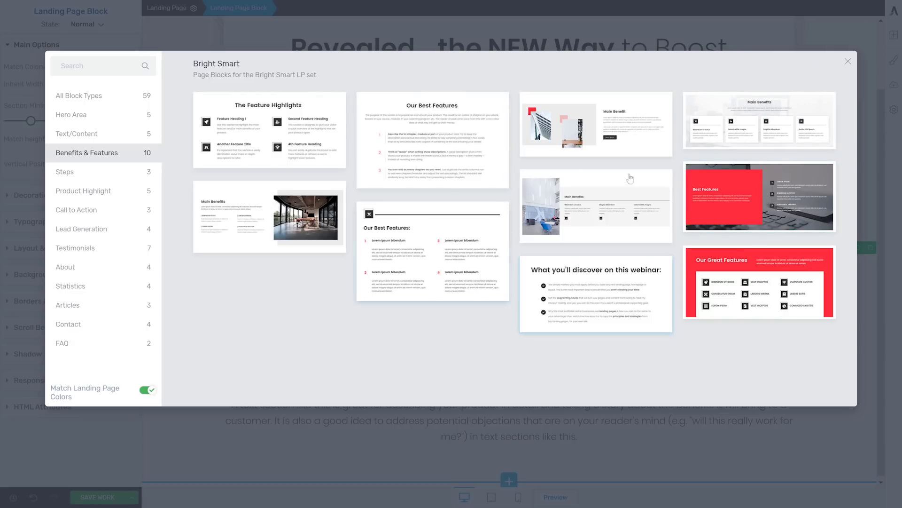
click(756, 122)
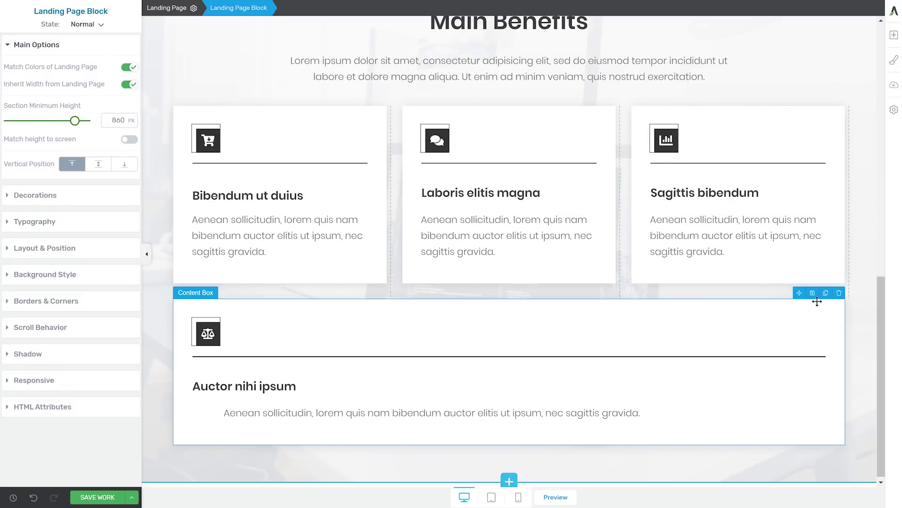
click(841, 294)
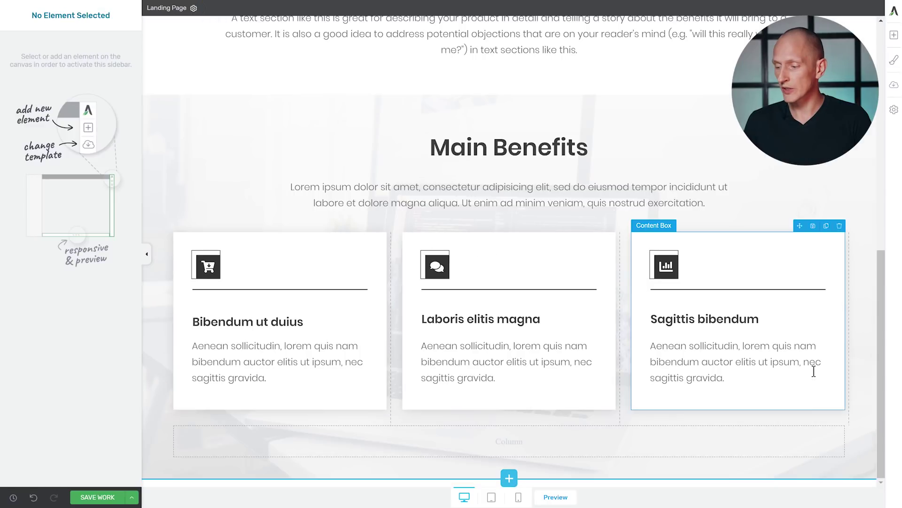
click(839, 421)
mouse_move(509, 479)
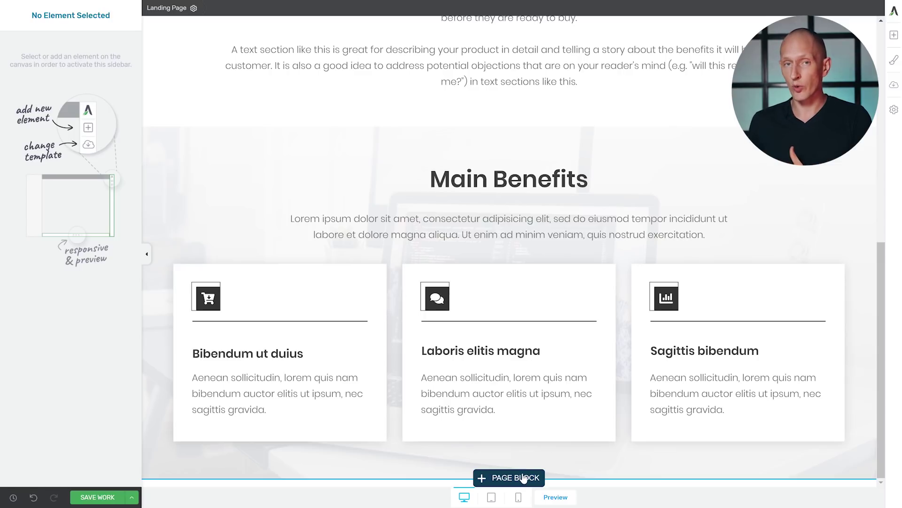
scroll(523, 479, up, 3)
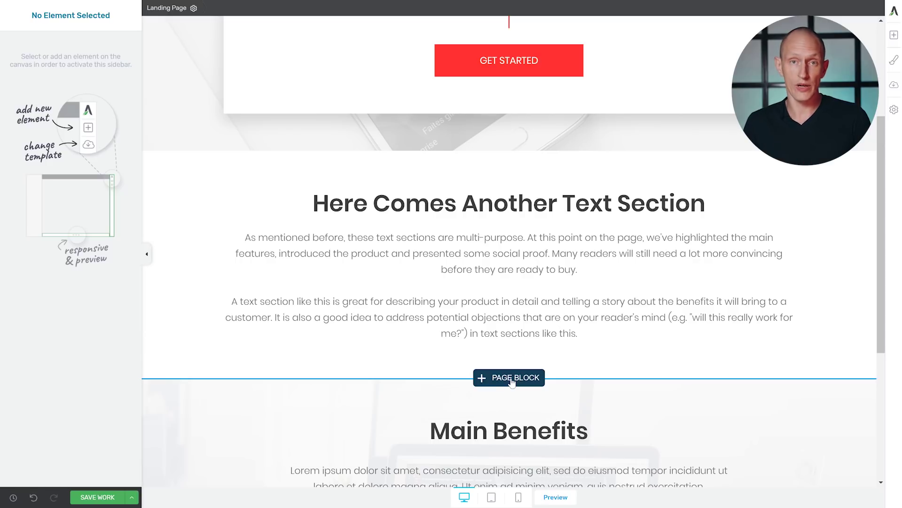
scroll(512, 382, down, 3)
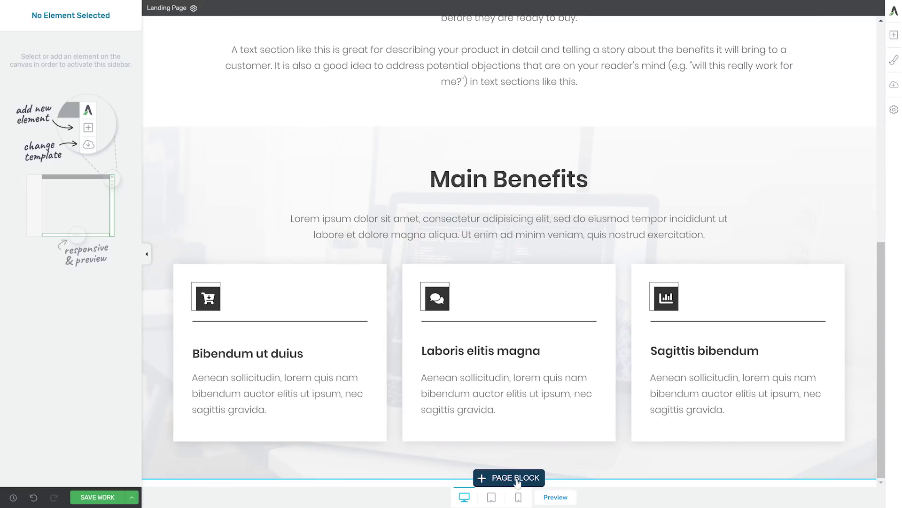
click(517, 481)
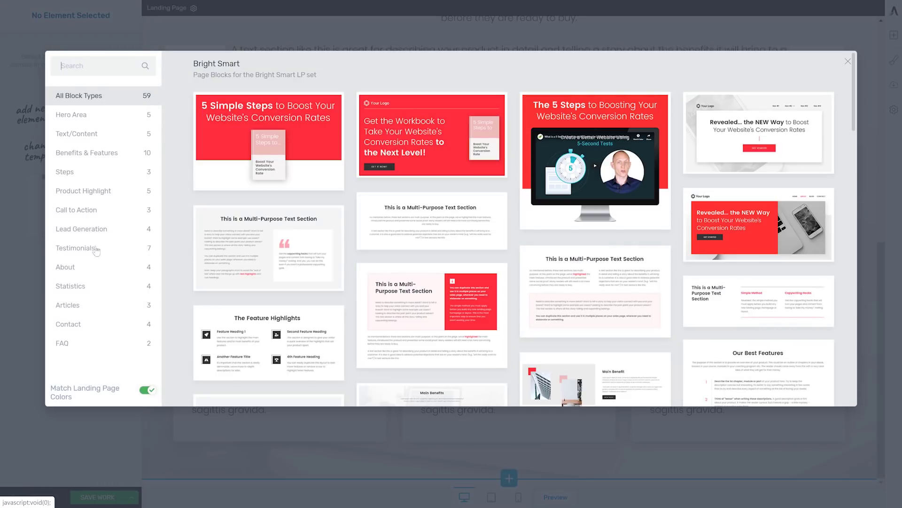
Step: Insert the stacked testimonials block, then the red Best Time to Start call-to-action block
click(82, 255)
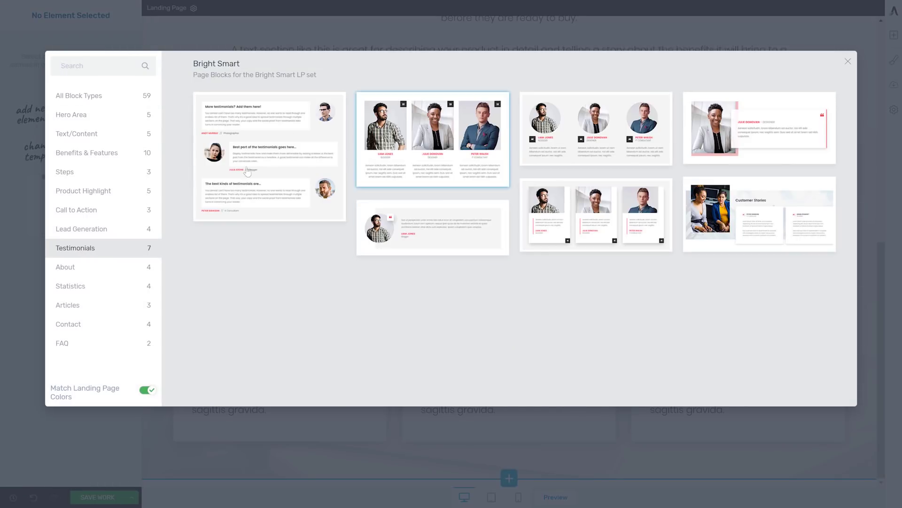
click(306, 174)
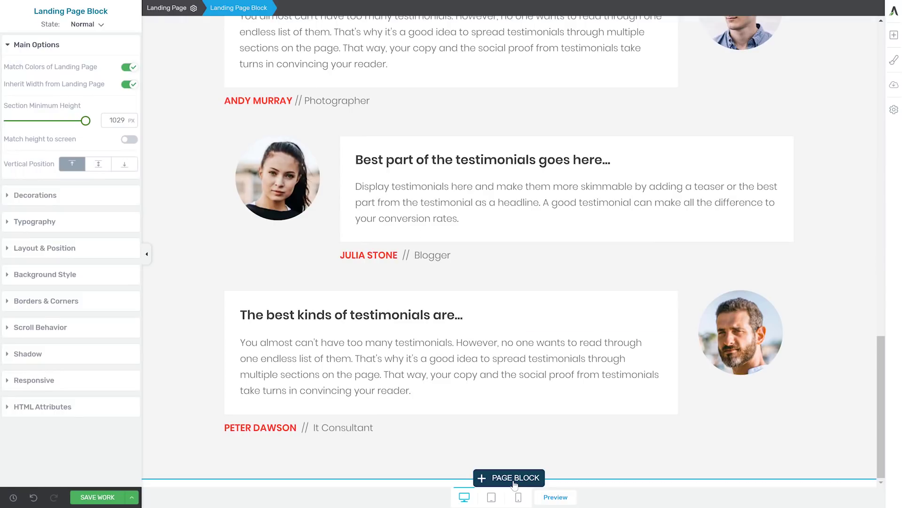
click(514, 478)
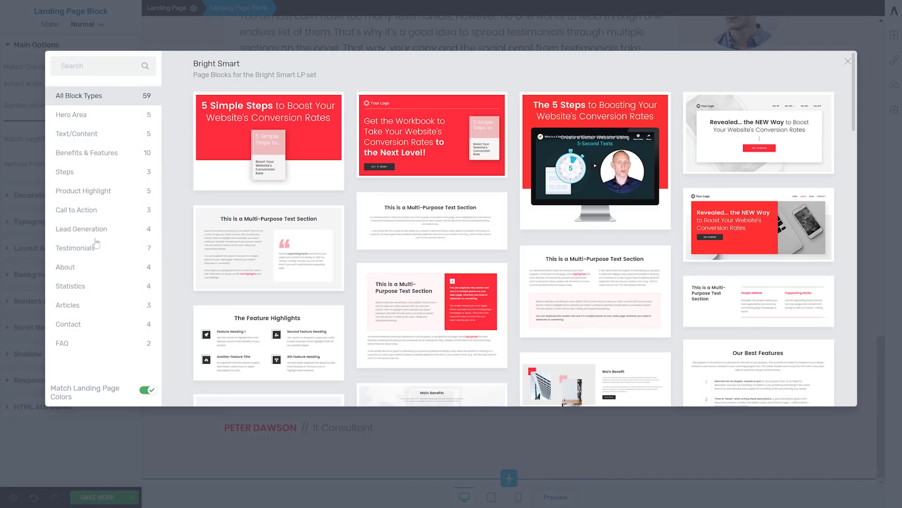
click(90, 211)
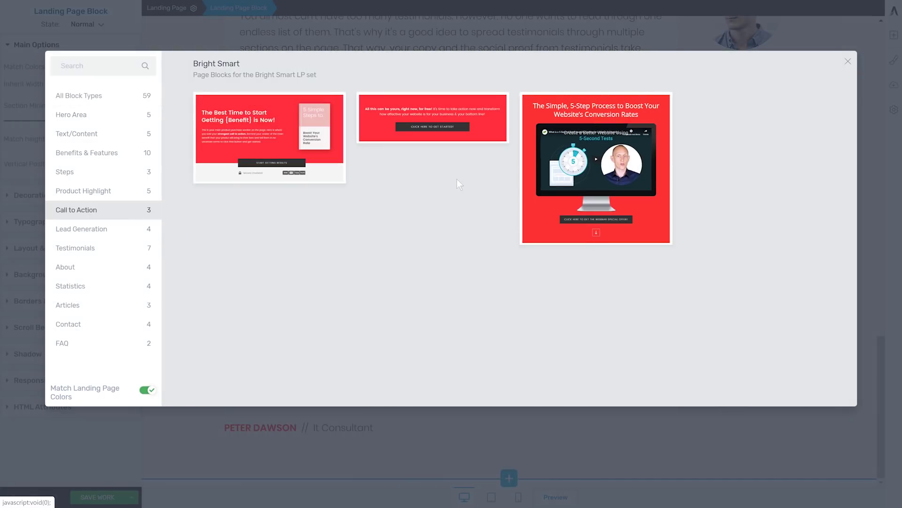
click(270, 153)
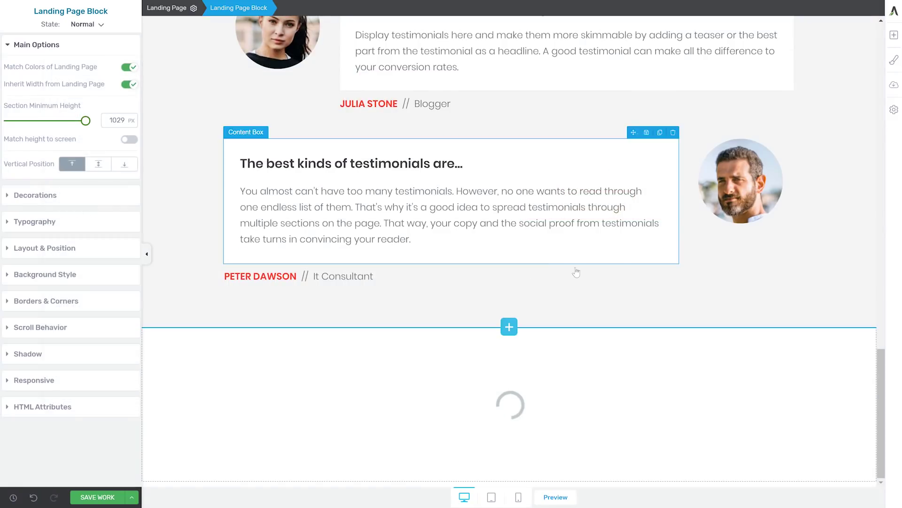
scroll(576, 272, up, 3)
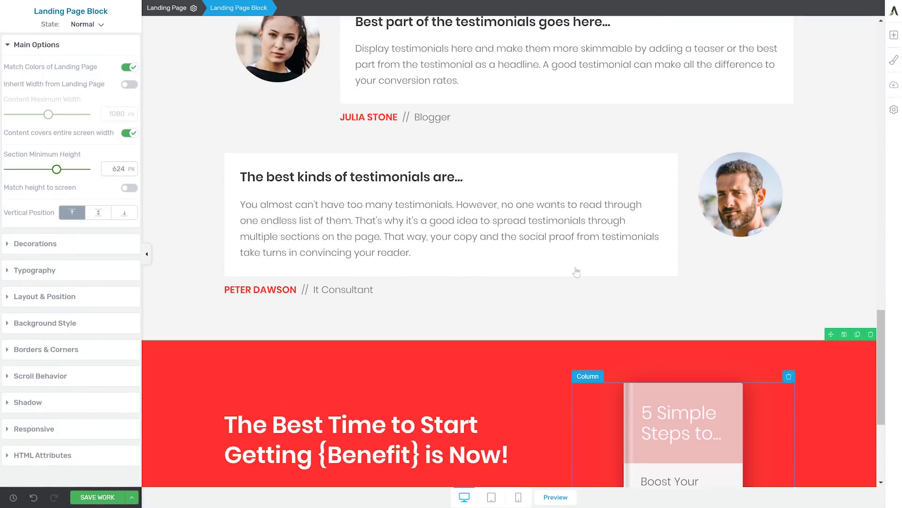
scroll(576, 271, up, 4)
scroll(576, 272, up, 5)
scroll(576, 271, up, 4)
scroll(577, 272, up, 3)
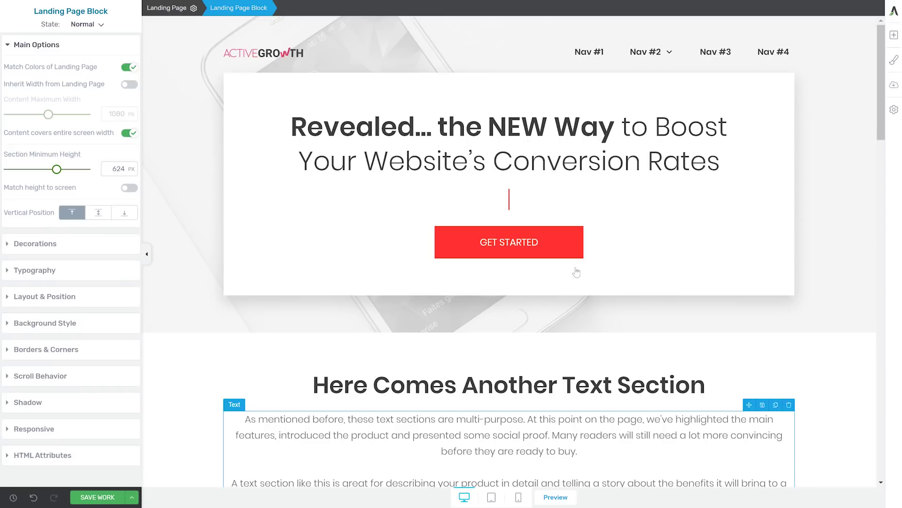
scroll(576, 271, up, 1)
scroll(575, 271, down, 3)
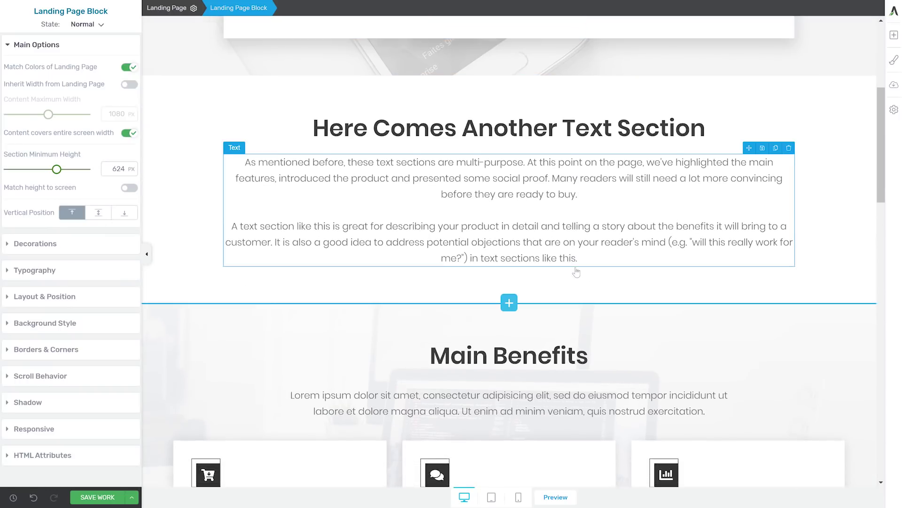
scroll(576, 272, down, 3)
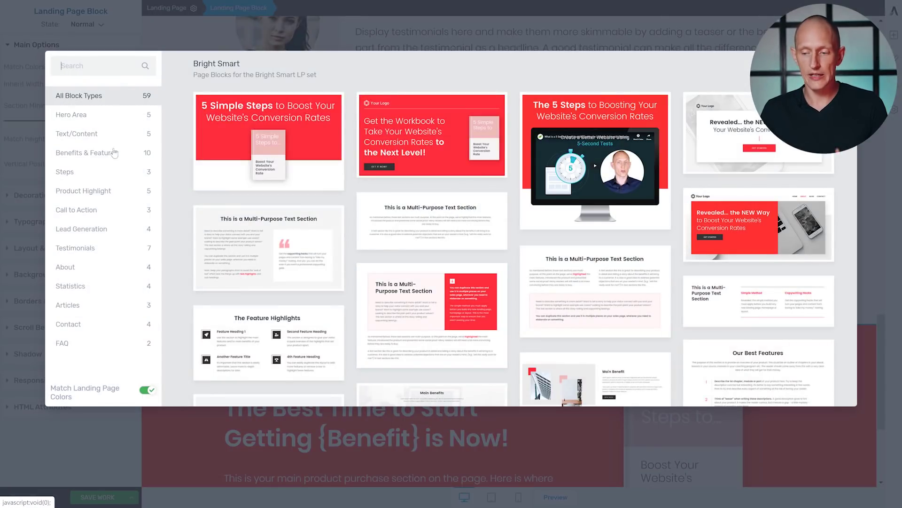
scroll(282, 240, down, 2)
scroll(297, 239, down, 5)
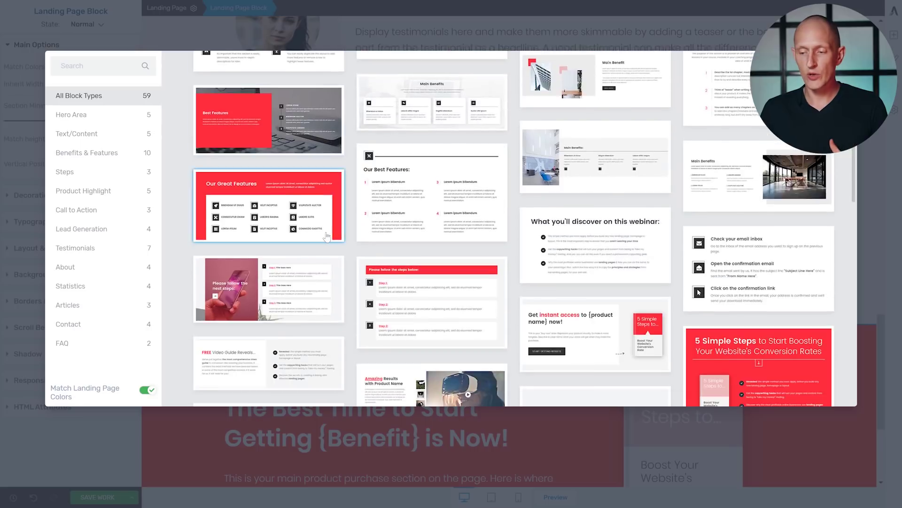
scroll(324, 238, down, 4)
scroll(326, 237, up, 2)
scroll(326, 238, up, 3)
scroll(327, 237, up, 3)
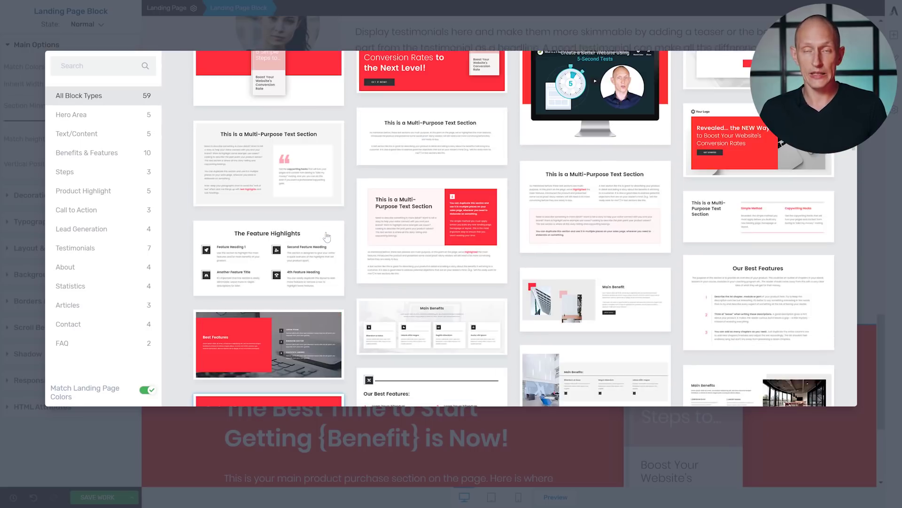
scroll(326, 236, up, 3)
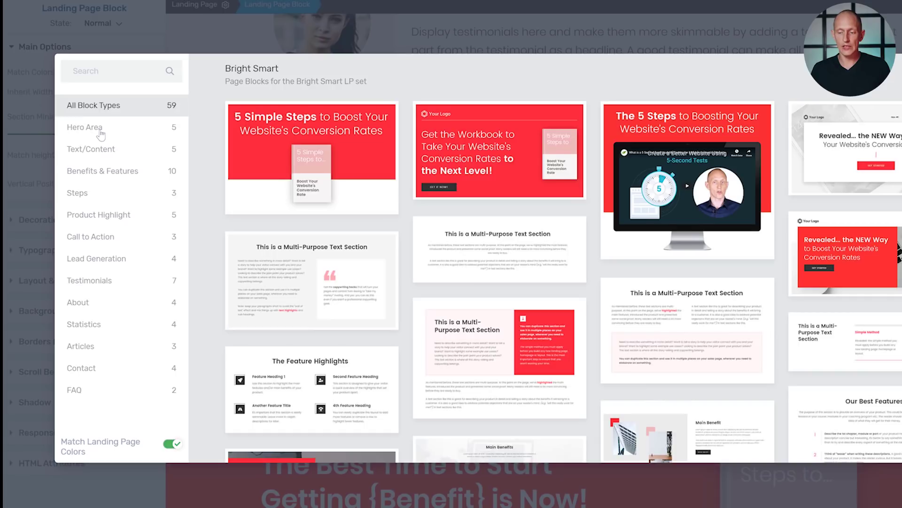
Step: Browse Hero, Text, Benefits, Steps, Product Highlight, Call to Action, Lead Generation and Testimonials blocks
click(100, 134)
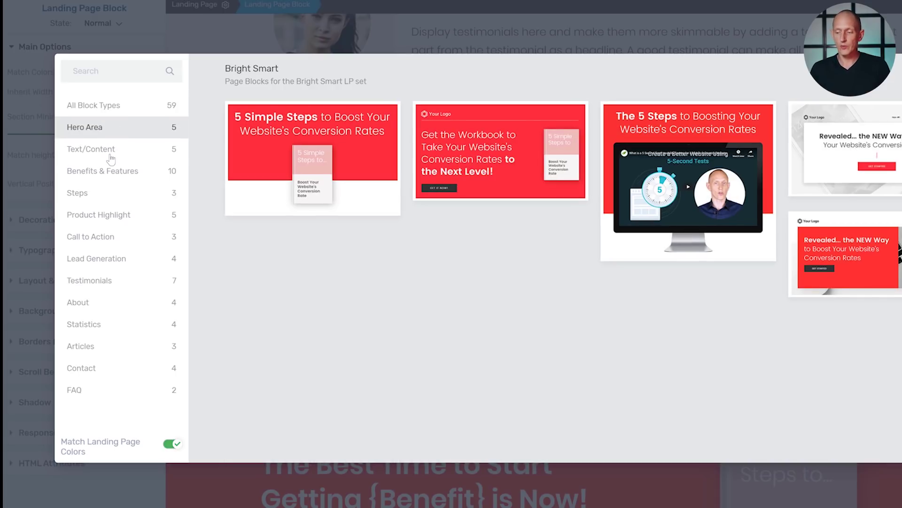
click(111, 157)
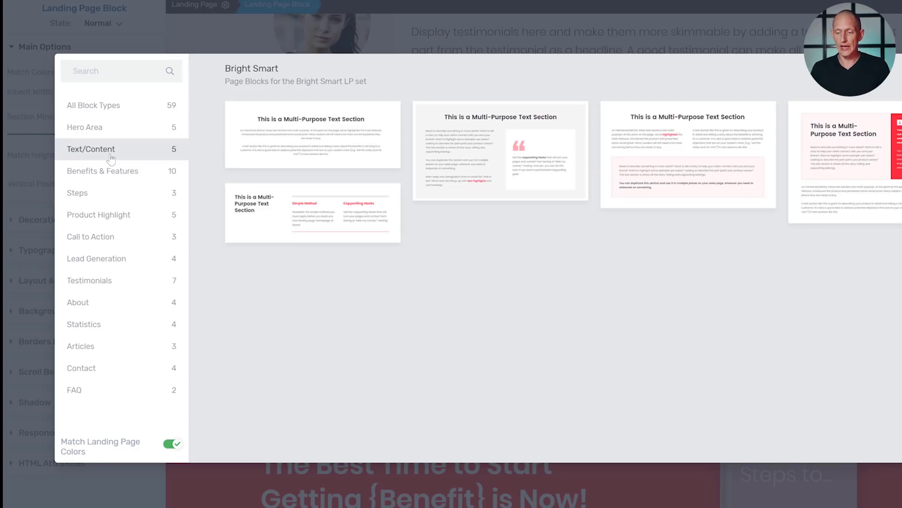
click(122, 179)
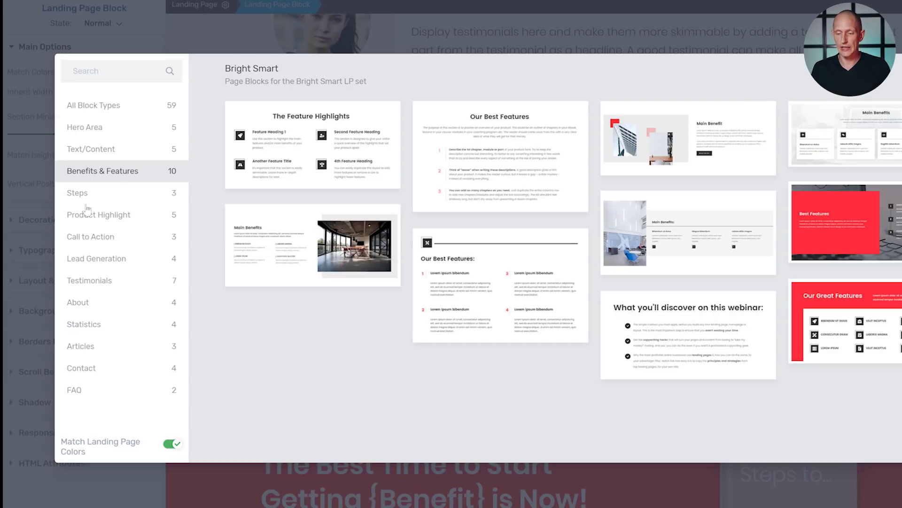
click(117, 191)
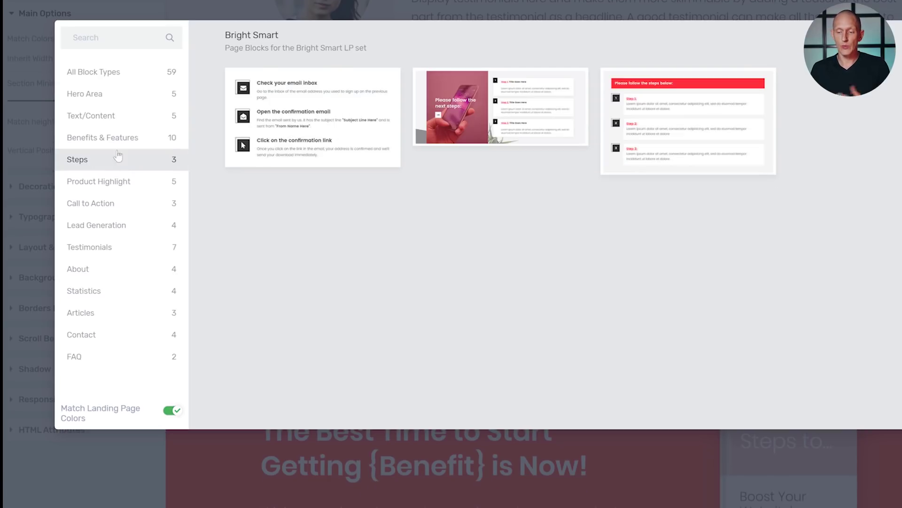
click(108, 185)
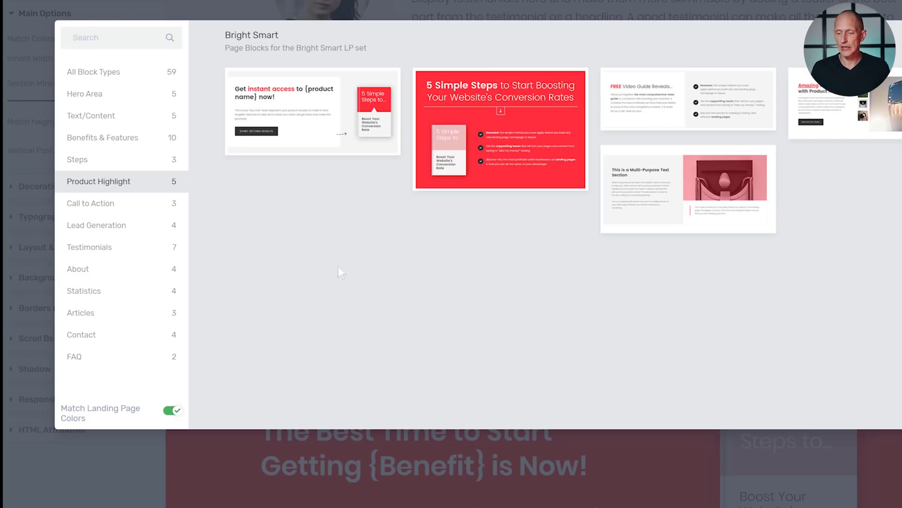
click(155, 204)
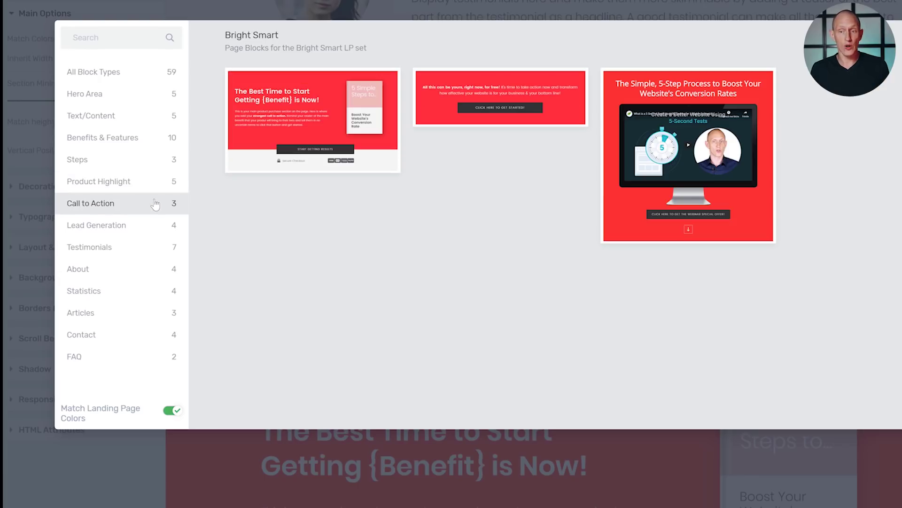
click(117, 228)
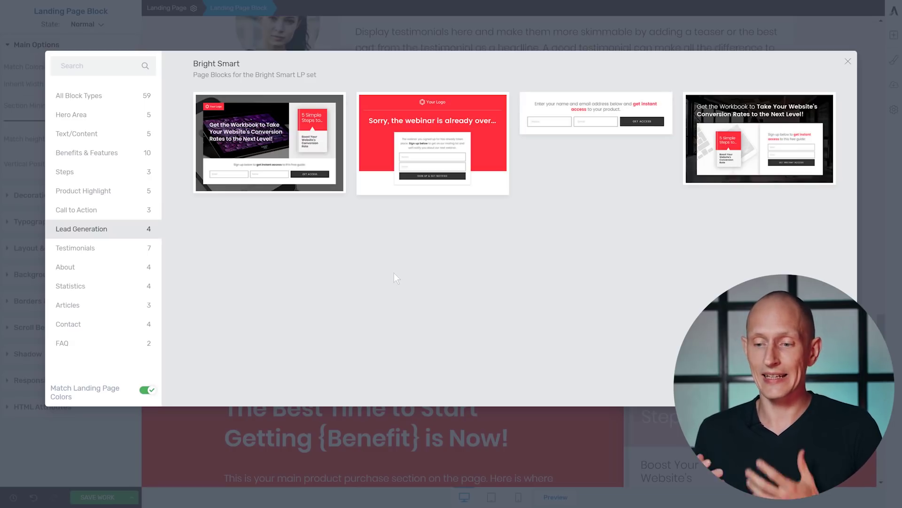
click(101, 251)
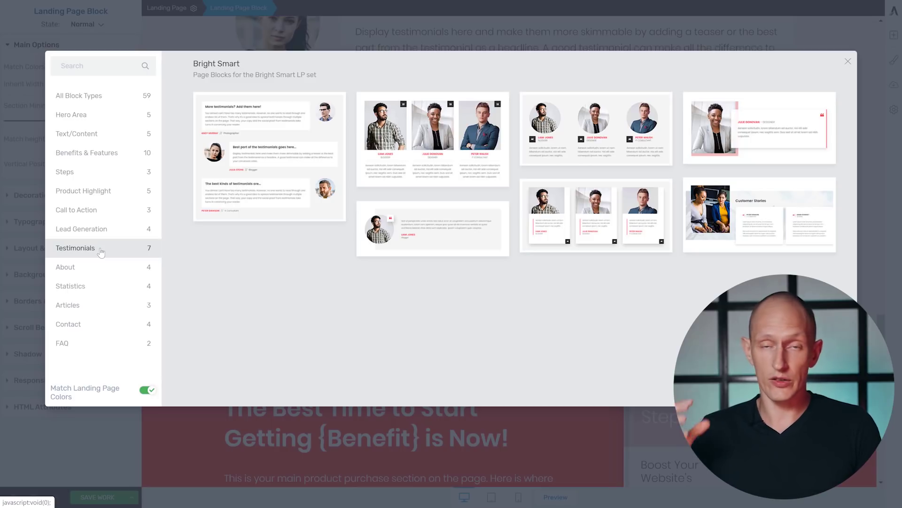
Step: Browse the About, Statistics, Articles, Contact and FAQ block categories
click(104, 274)
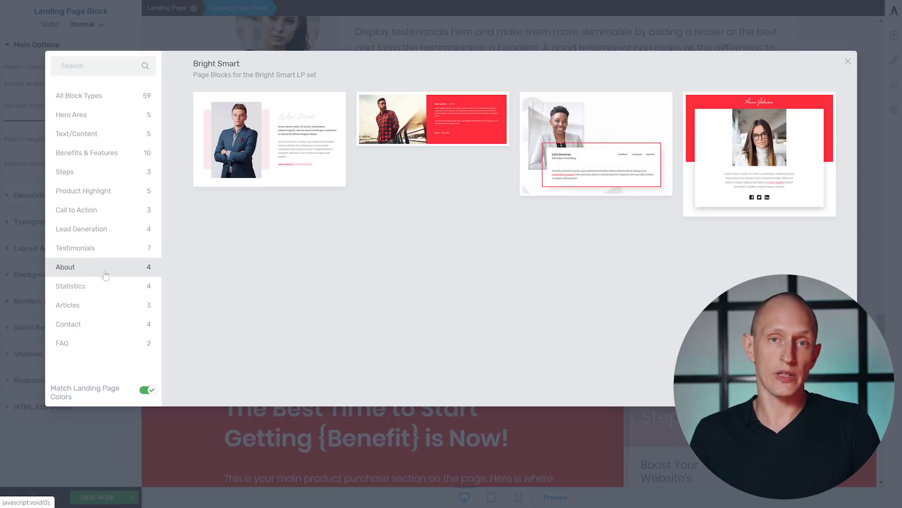
click(82, 290)
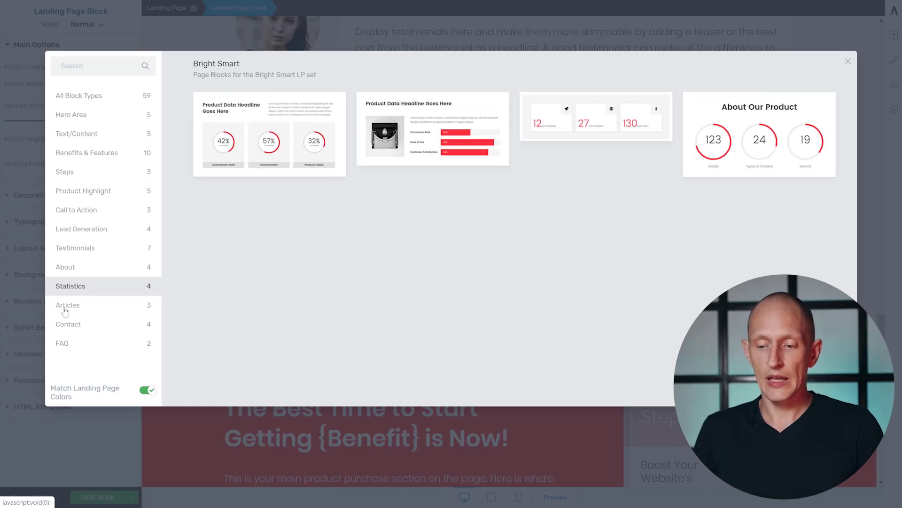
click(65, 311)
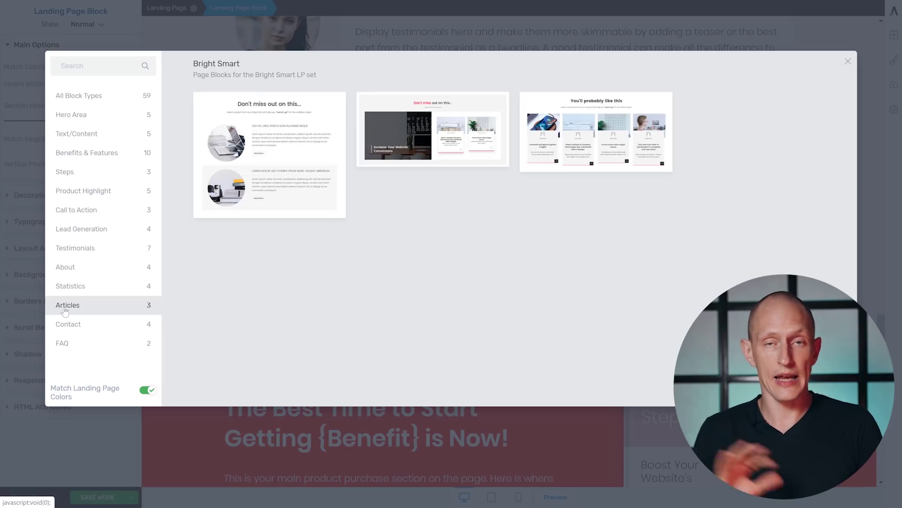
click(104, 328)
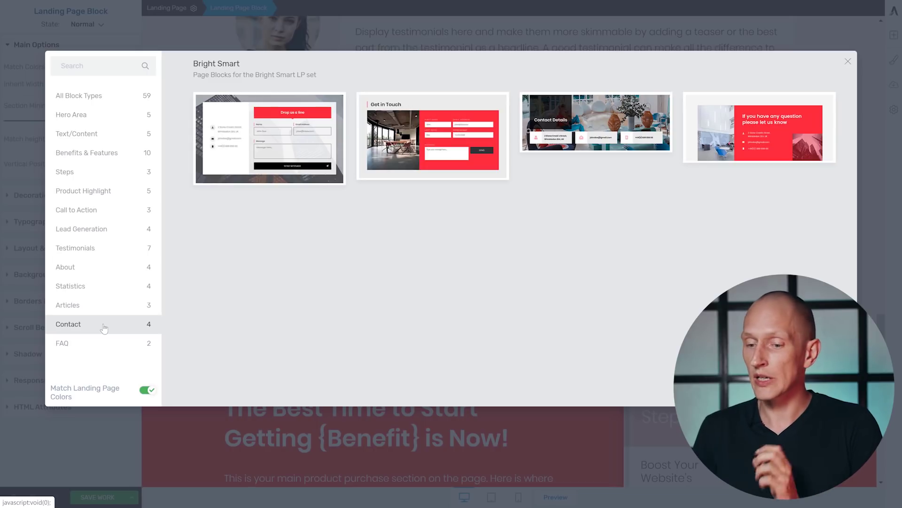
click(70, 347)
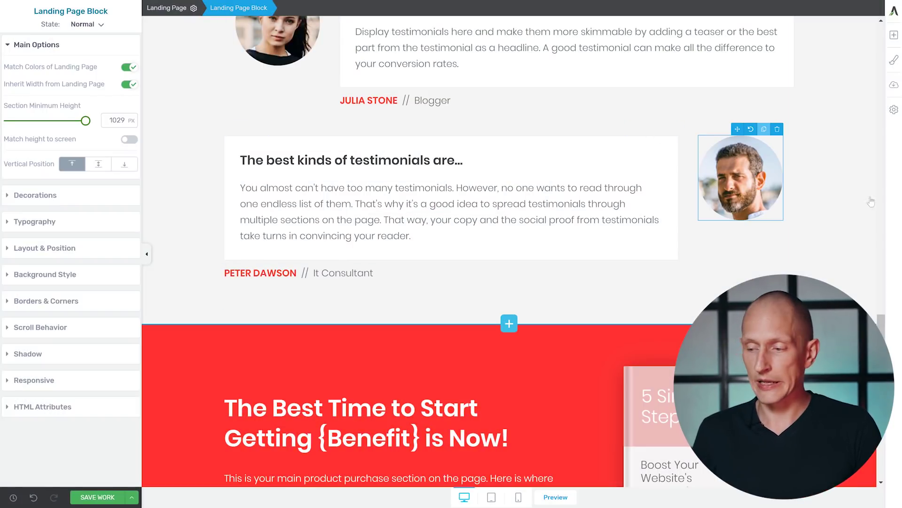
scroll(666, 259, down, 3)
scroll(665, 259, up, 2)
scroll(665, 259, up, 3)
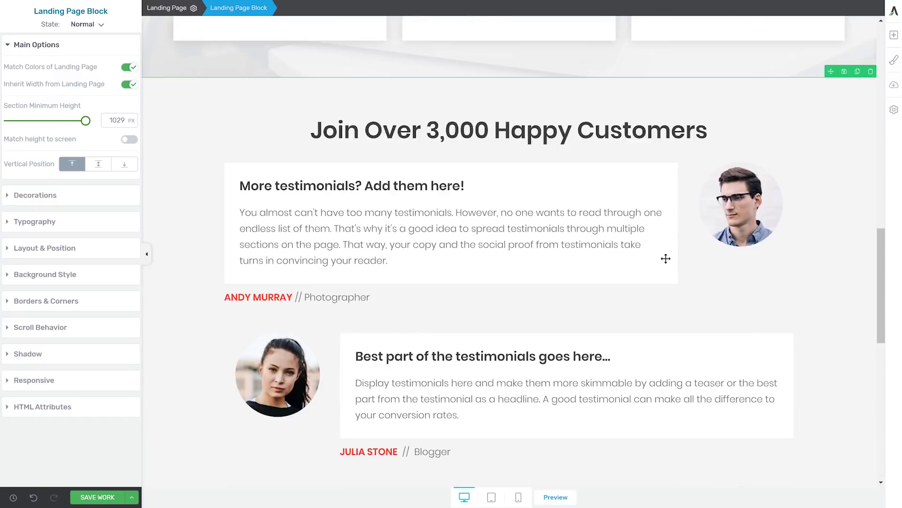
scroll(666, 258, up, 3)
scroll(666, 259, up, 7)
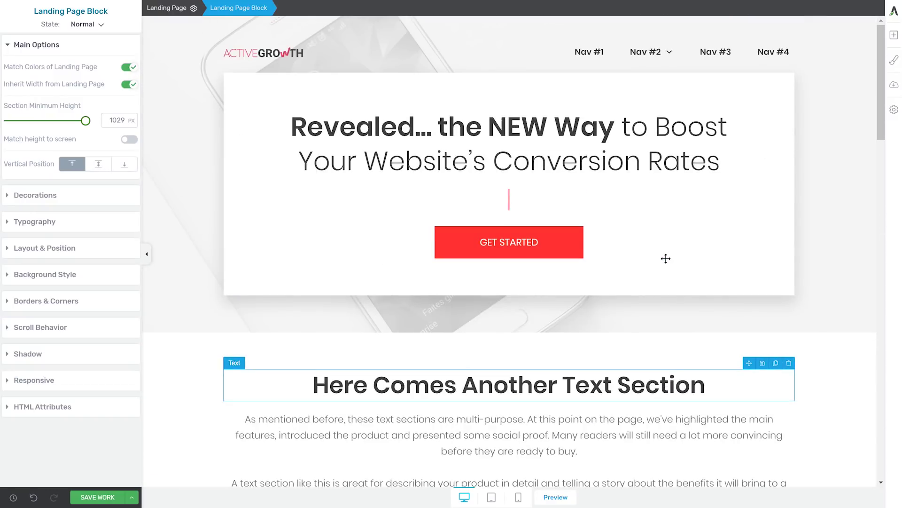
scroll(665, 258, down, 1)
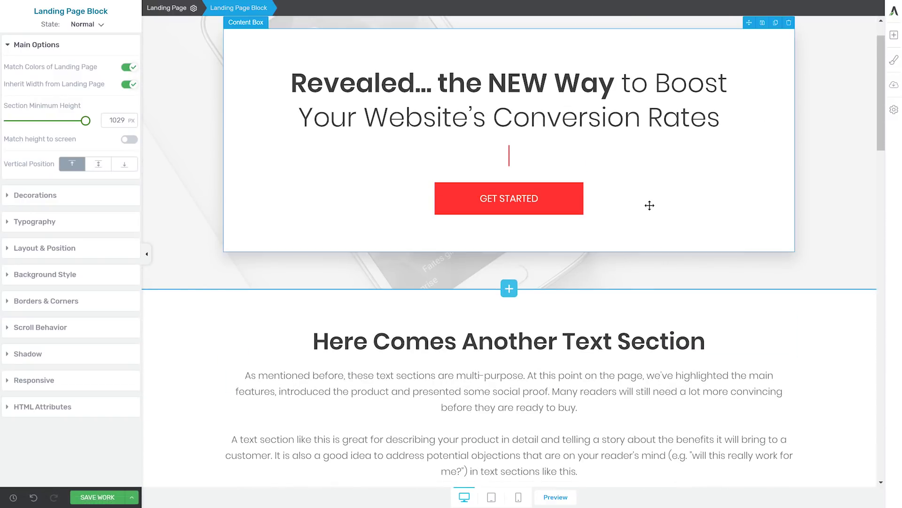
scroll(649, 205, up, 1)
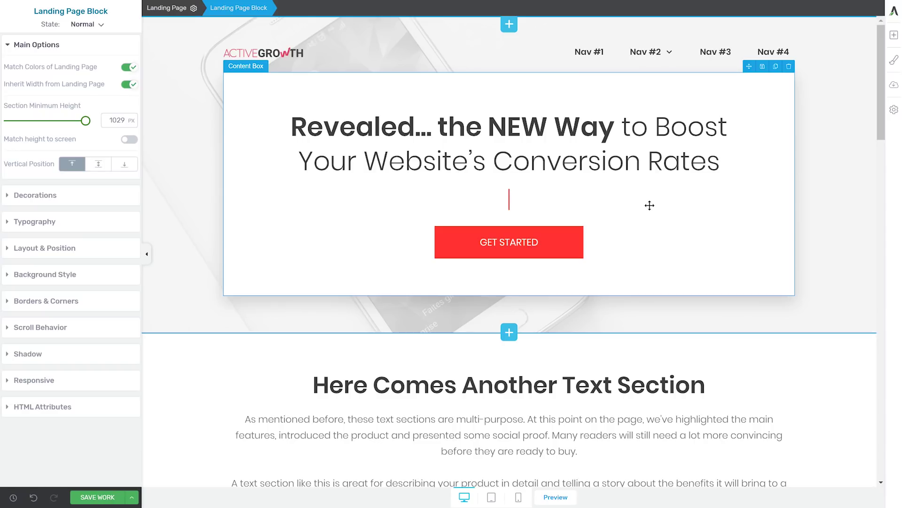
Step: Set the Main Accent swatch to purple-blue #4d44e3 and apply it
click(894, 60)
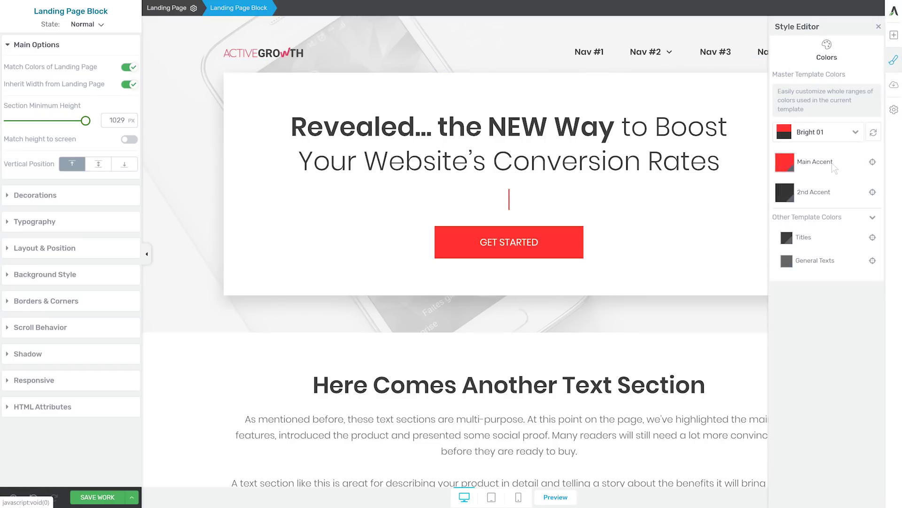
click(786, 165)
click(734, 242)
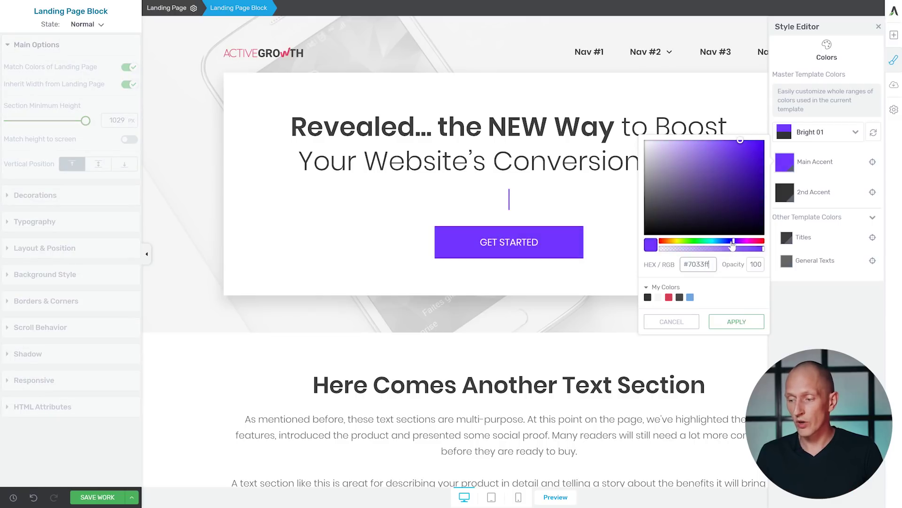
drag(733, 244, 729, 245)
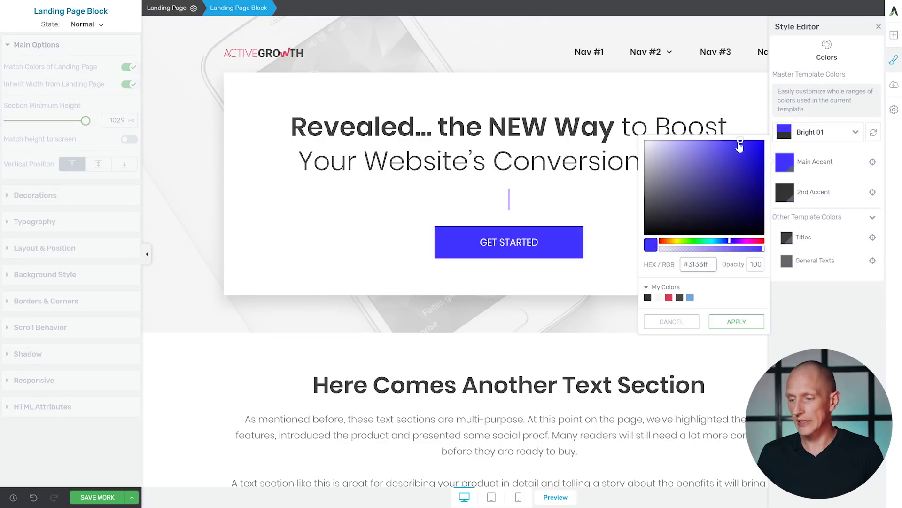
drag(739, 145, 728, 151)
click(737, 321)
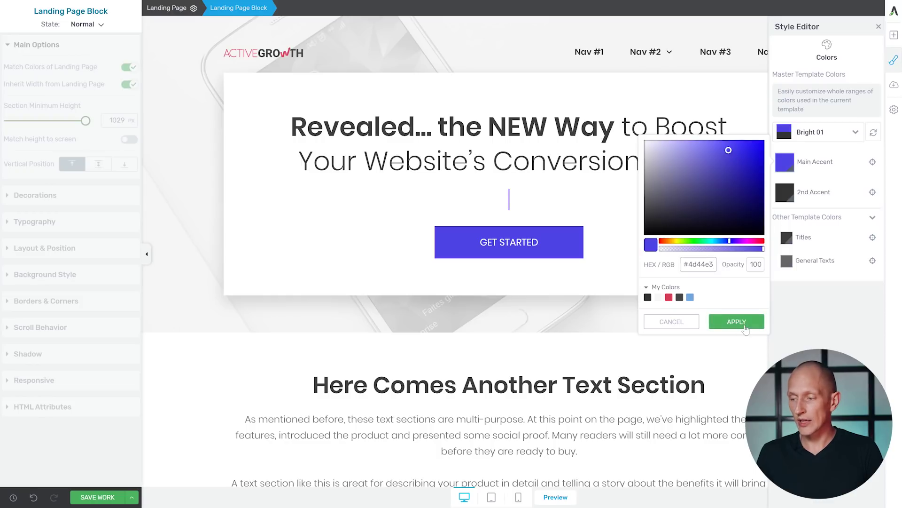
click(894, 62)
scroll(613, 194, down, 2)
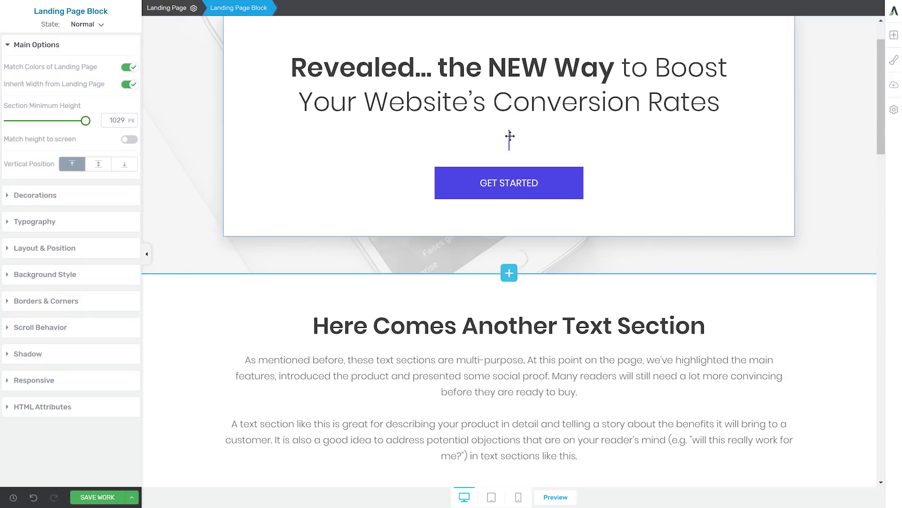
scroll(576, 284, down, 3)
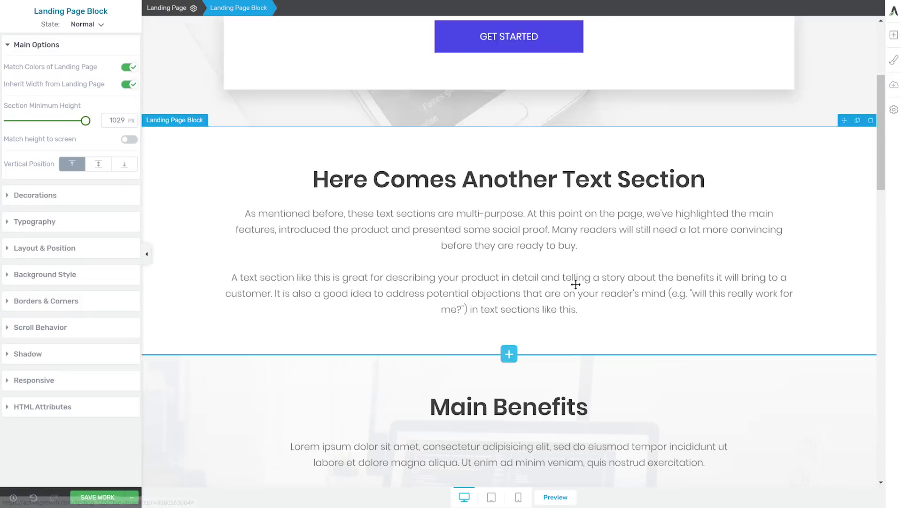
scroll(576, 284, down, 5)
scroll(576, 284, down, 4)
scroll(576, 284, down, 2)
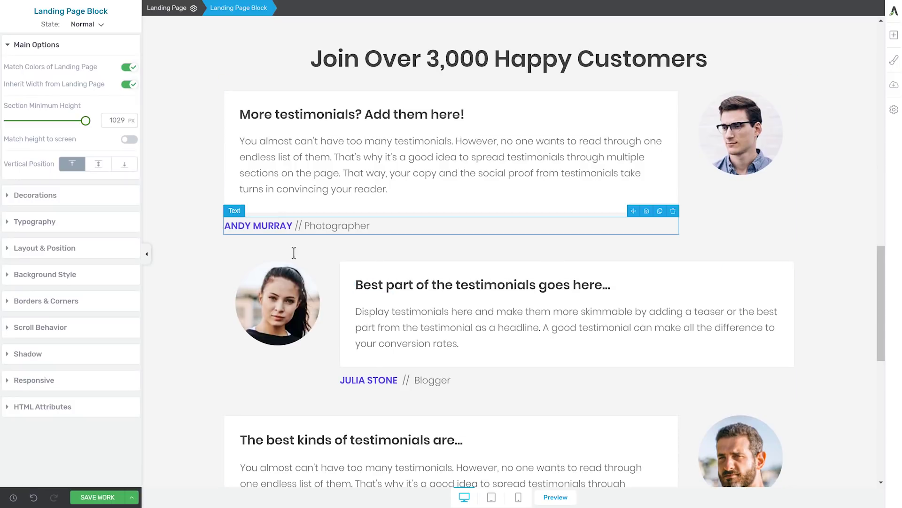
scroll(354, 375, down, 1)
scroll(524, 335, down, 7)
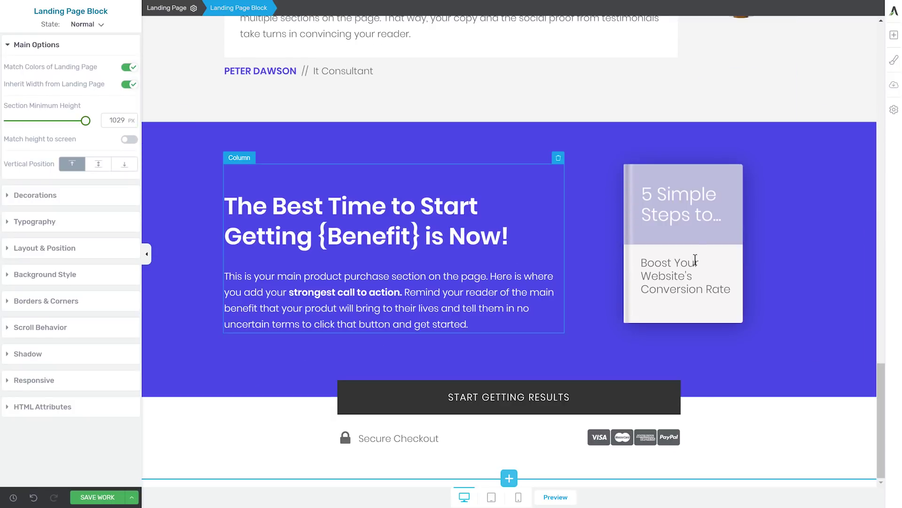
scroll(663, 270, up, 2)
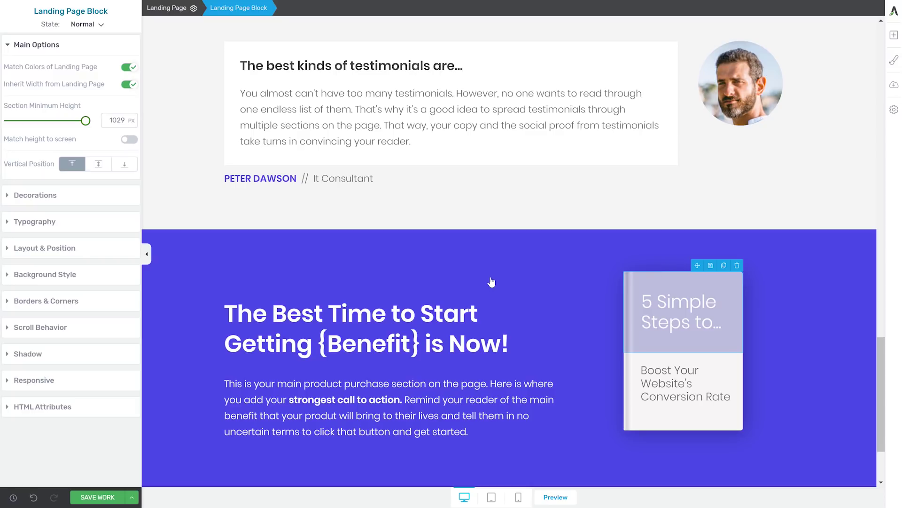
scroll(491, 282, down, 2)
scroll(491, 283, up, 6)
scroll(521, 262, up, 7)
scroll(543, 237, up, 1)
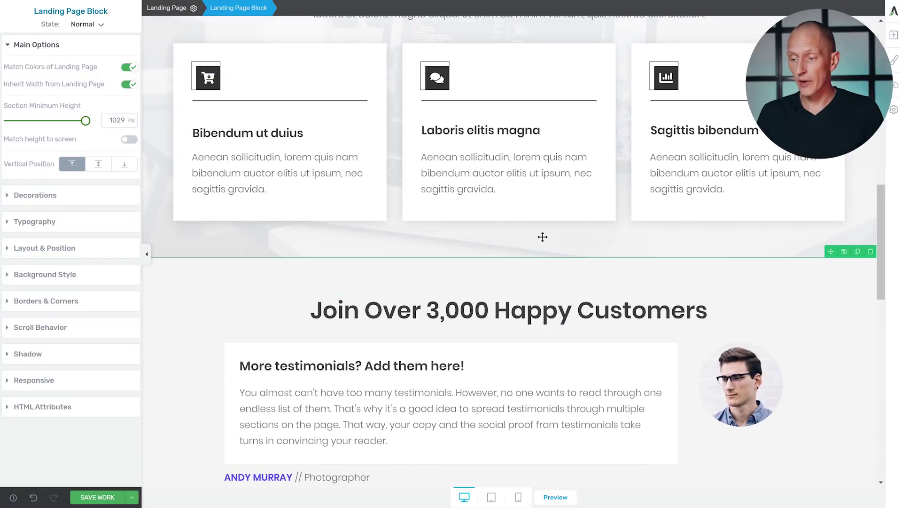
Step: Add the purple Multi-Purpose Text Section block from the Page Blocks library
click(508, 258)
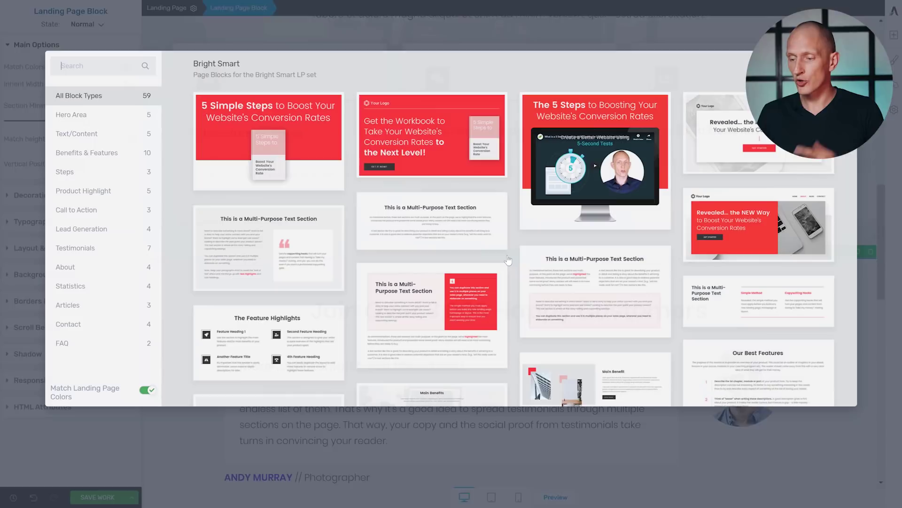
scroll(468, 95, down, 3)
scroll(467, 95, down, 1)
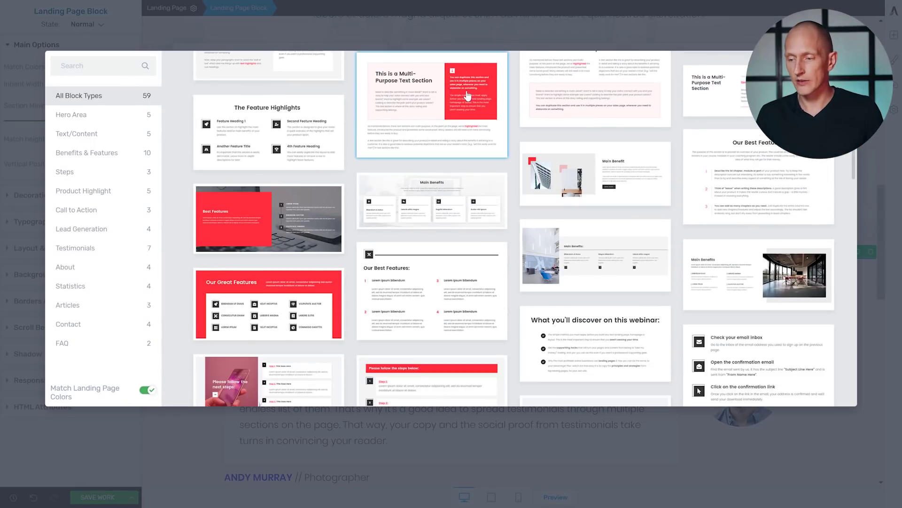
click(468, 96)
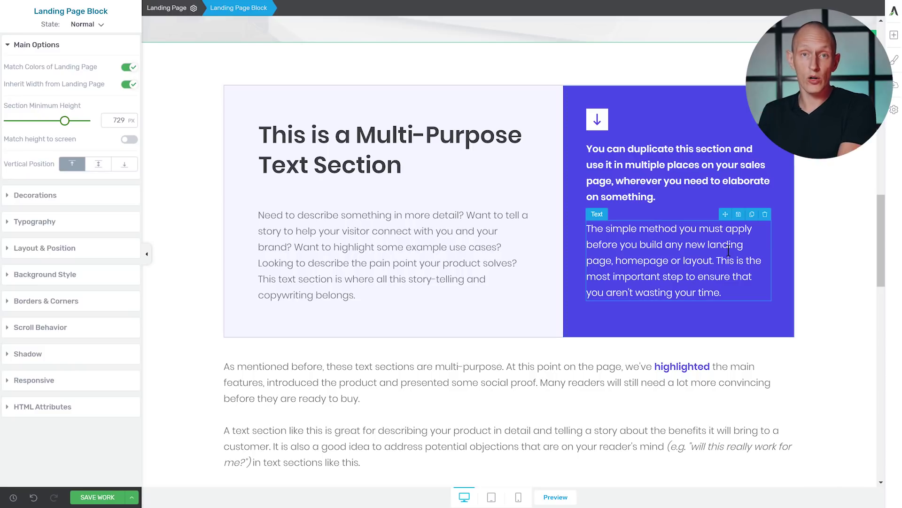
scroll(717, 250, down, 3)
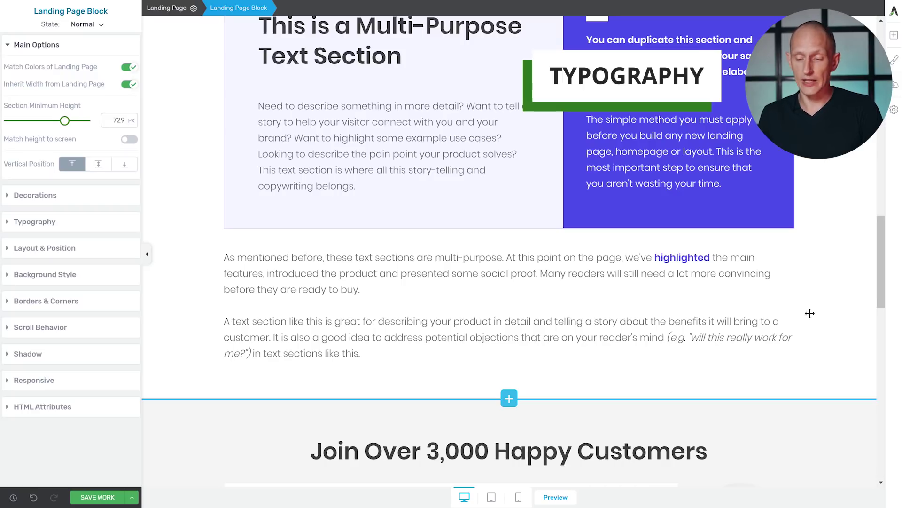
Step: Give the paragraph the Fira Sans font with Regular 400 and Bold 700 weights
click(369, 291)
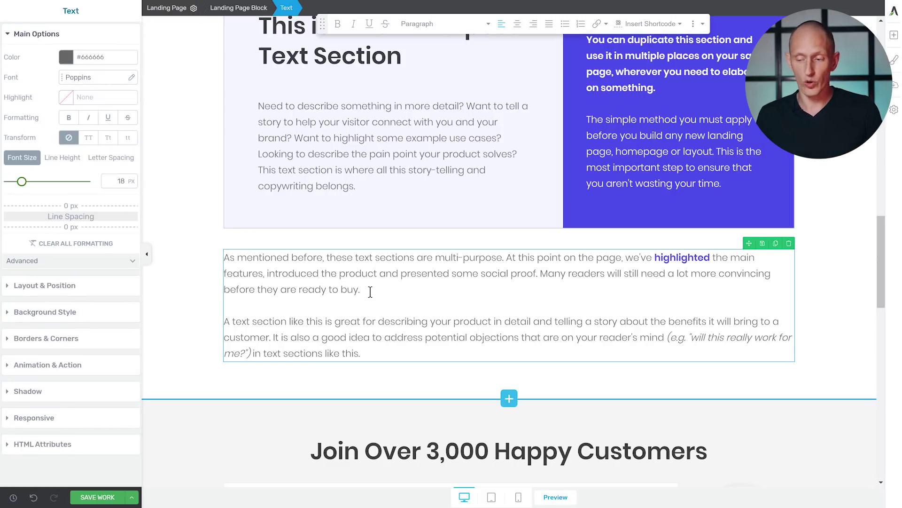
click(319, 274)
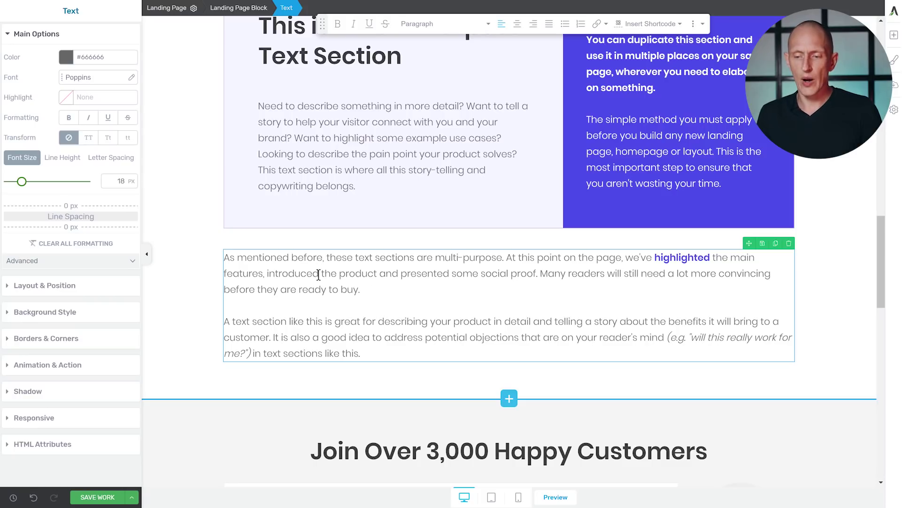
click(88, 81)
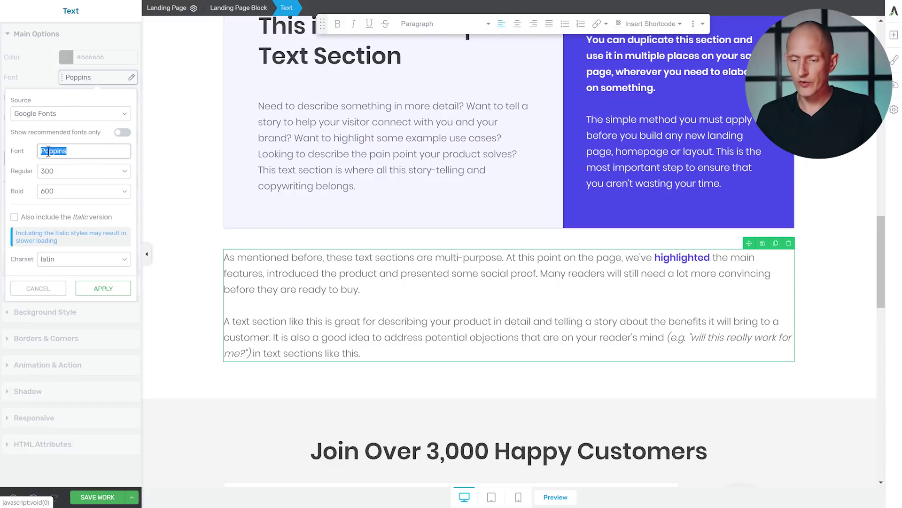
text(fira)
click(57, 195)
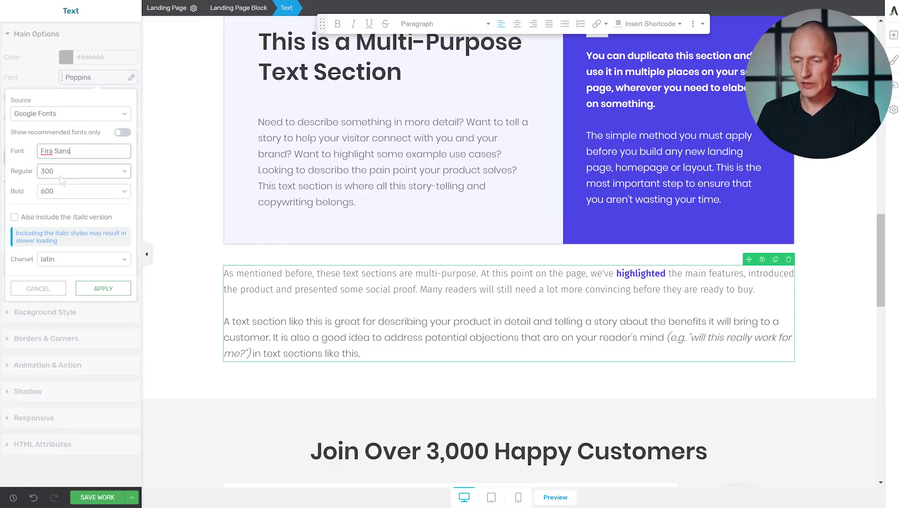
click(54, 173)
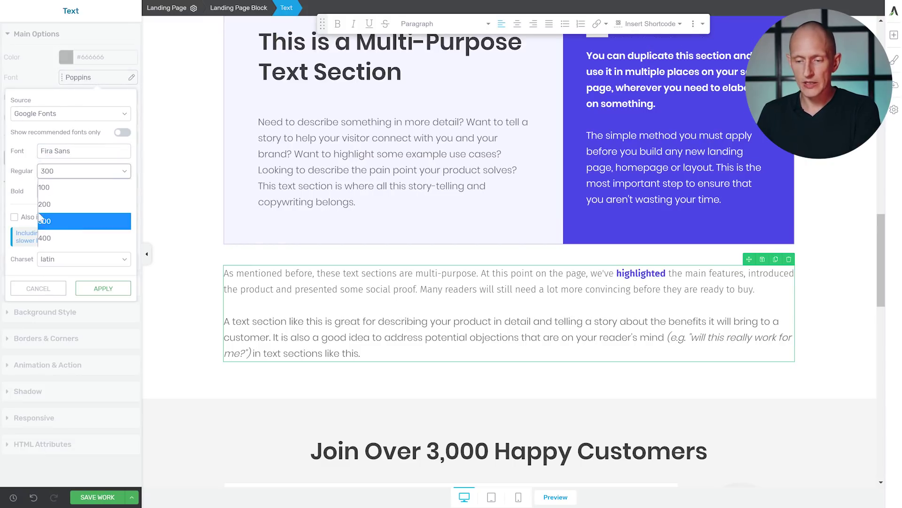
click(52, 236)
click(69, 191)
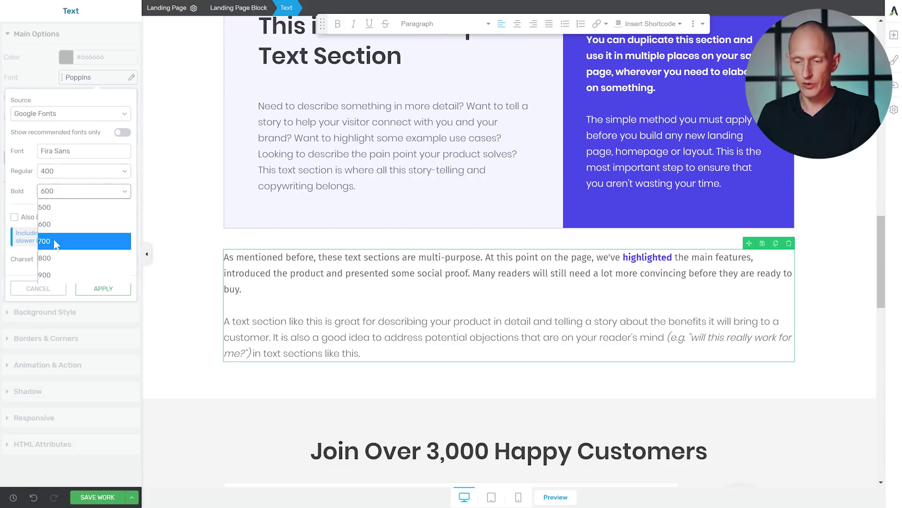
click(52, 244)
click(103, 287)
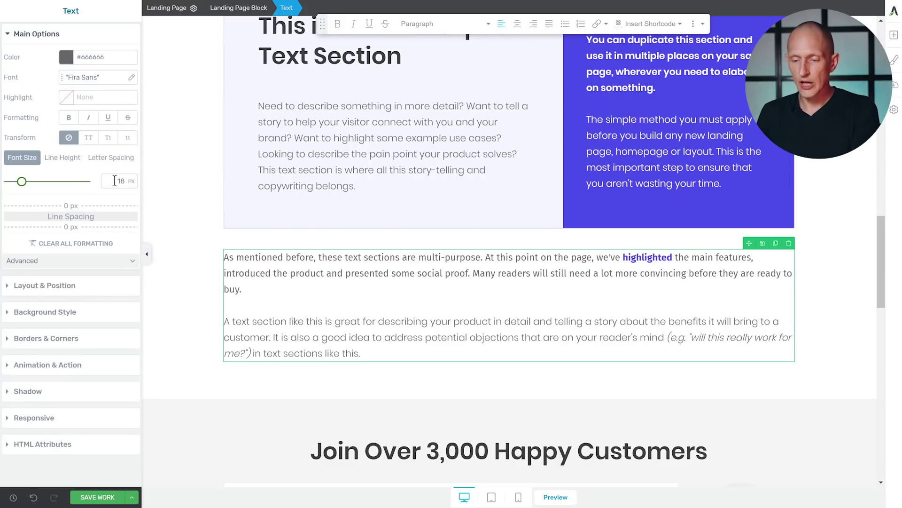
text(19)
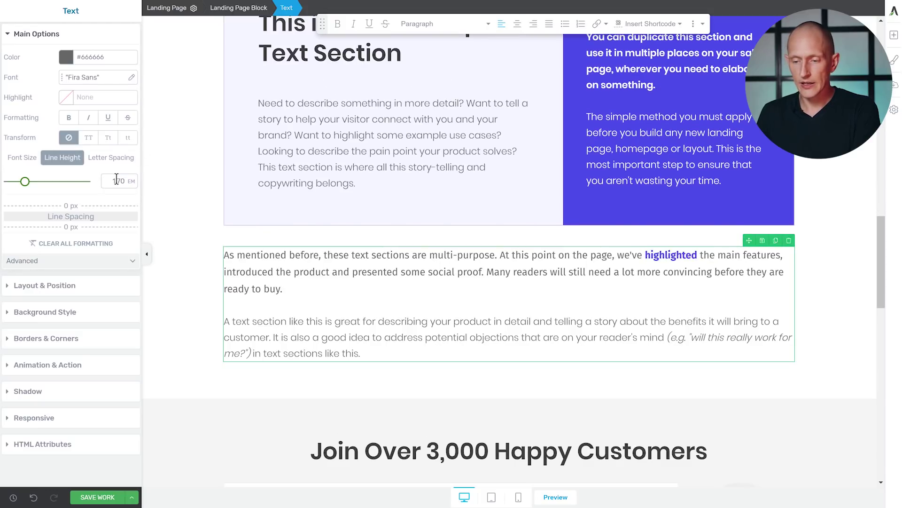
text(1)
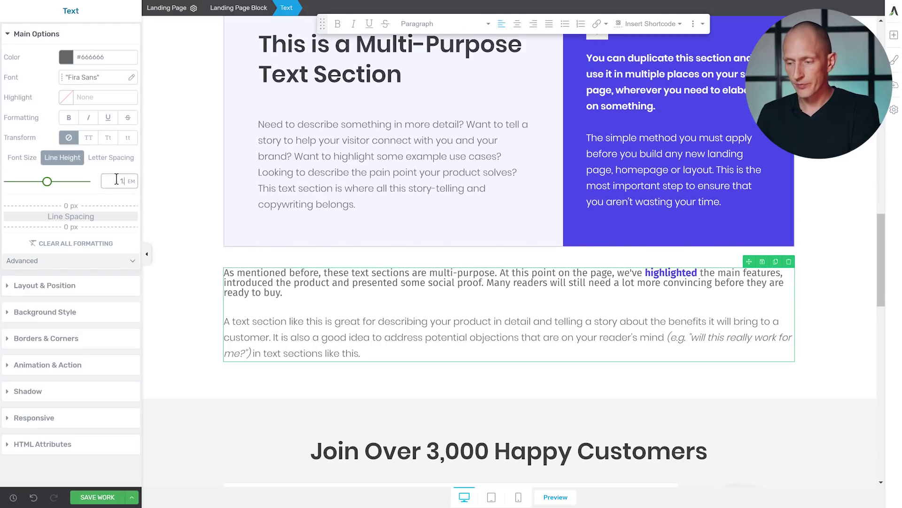
text(.5)
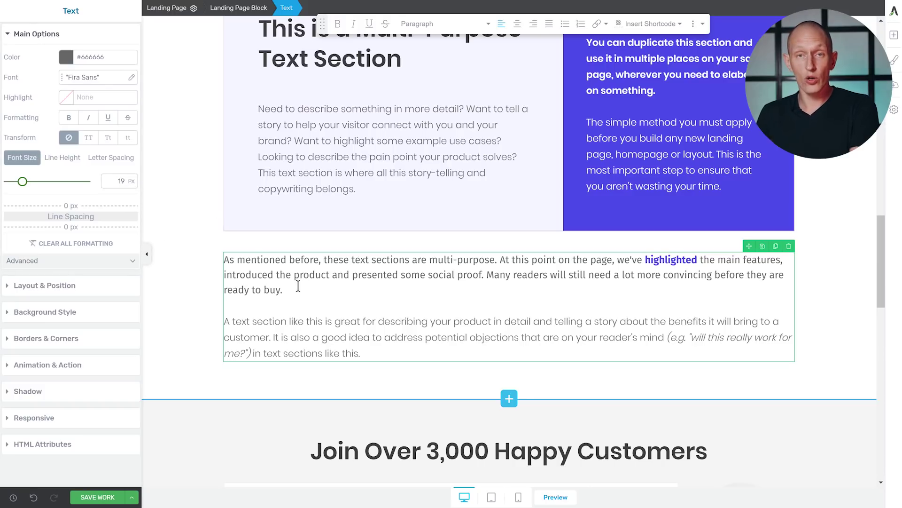
Step: Update the Paragraph text style to match the edited Fira Sans paragraph
click(429, 26)
mouse_move(459, 66)
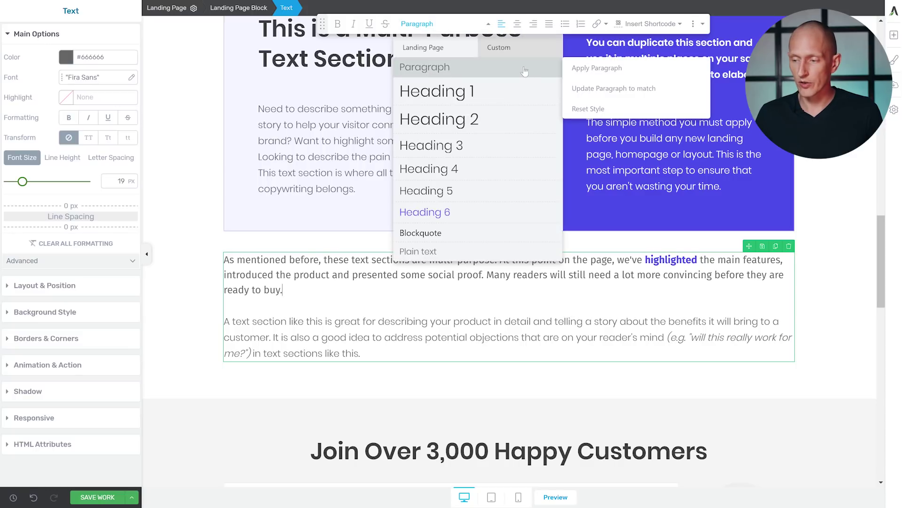
click(626, 92)
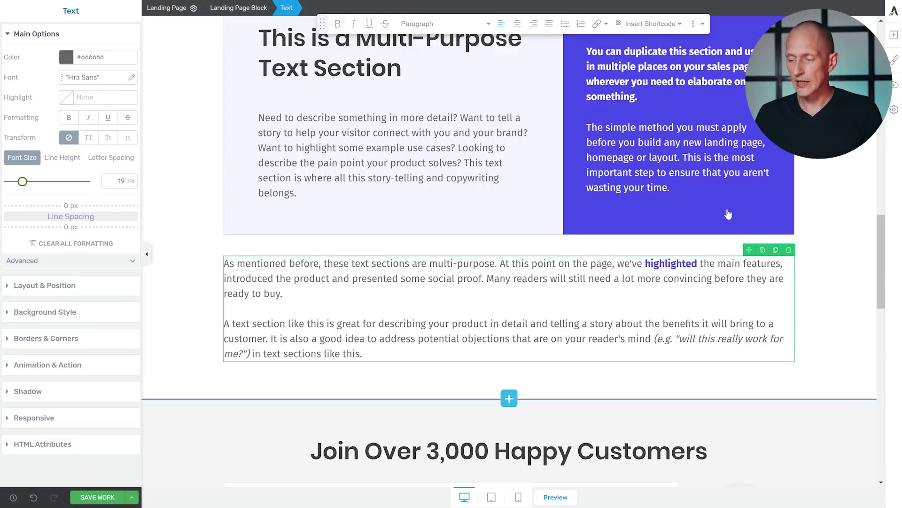
scroll(730, 213, down, 10)
scroll(730, 213, up, 5)
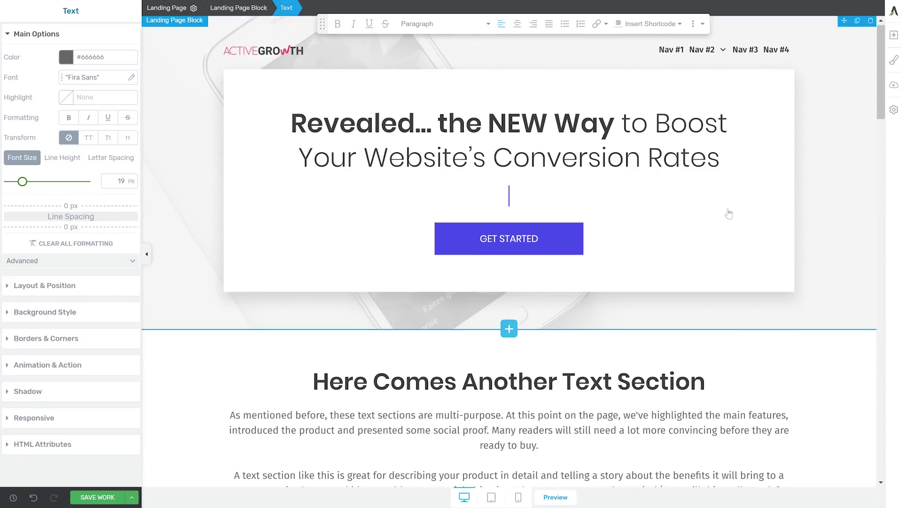
scroll(729, 213, down, 5)
scroll(729, 214, down, 5)
scroll(730, 214, down, 5)
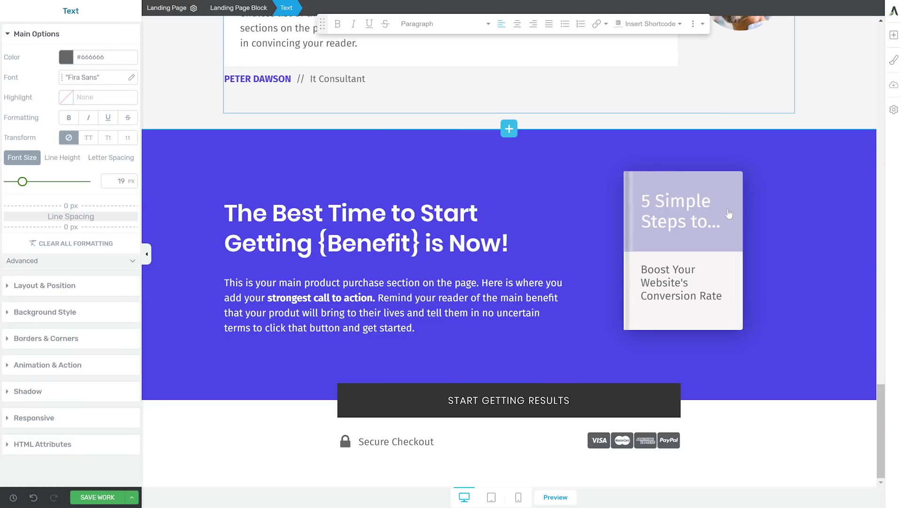
mouse_move(393, 305)
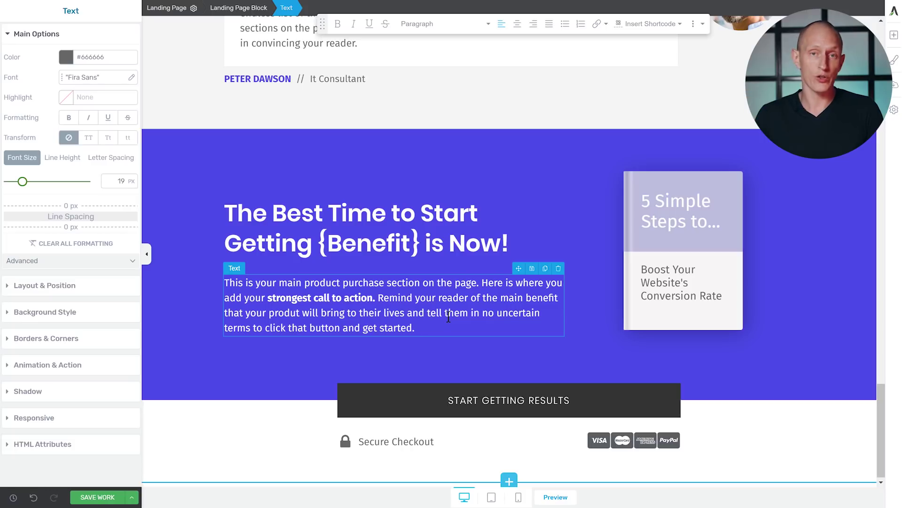
scroll(448, 318, up, 1)
scroll(449, 317, up, 5)
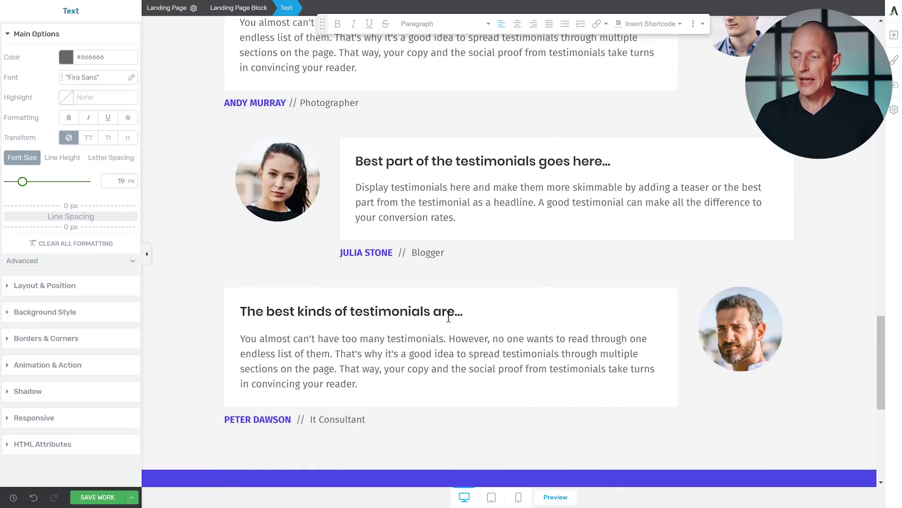
scroll(449, 318, up, 5)
scroll(449, 317, up, 5)
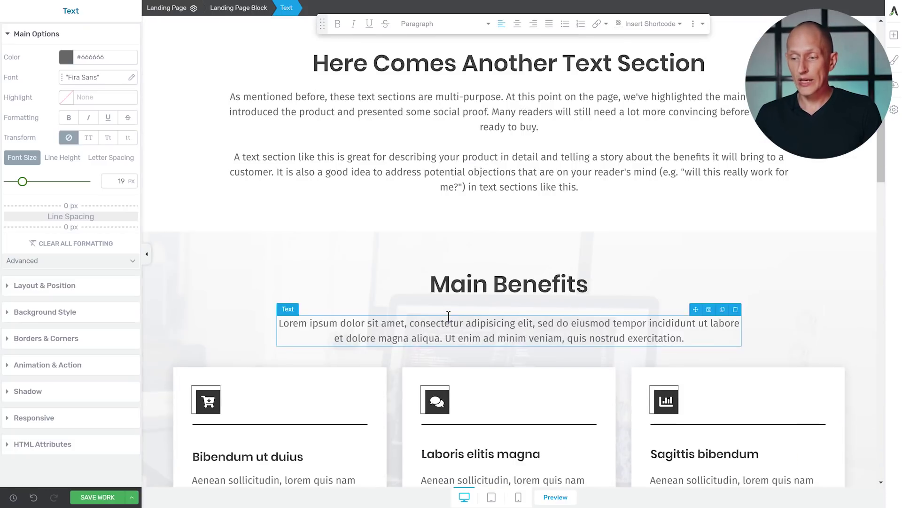
Step: Set the Main Benefits heading to Vollkorn and update Heading 2 to match it
click(544, 284)
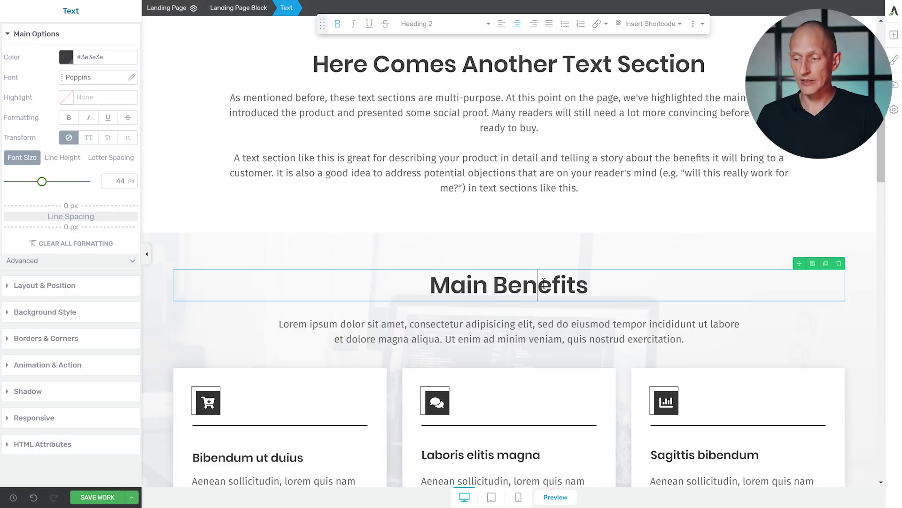
click(84, 85)
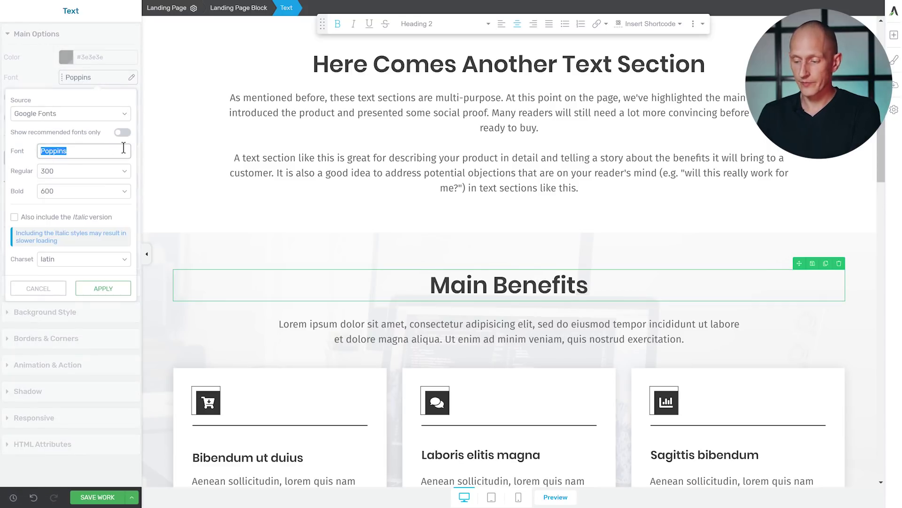
text(Vollkorn)
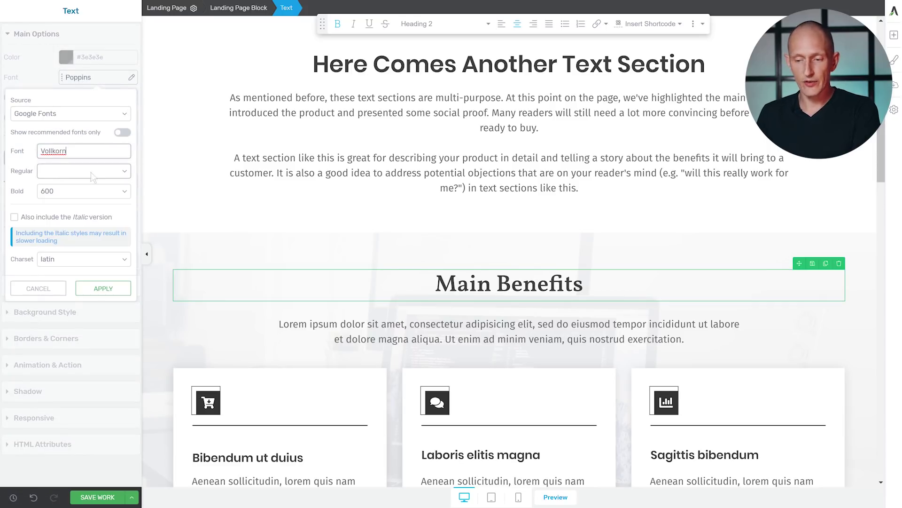
click(65, 178)
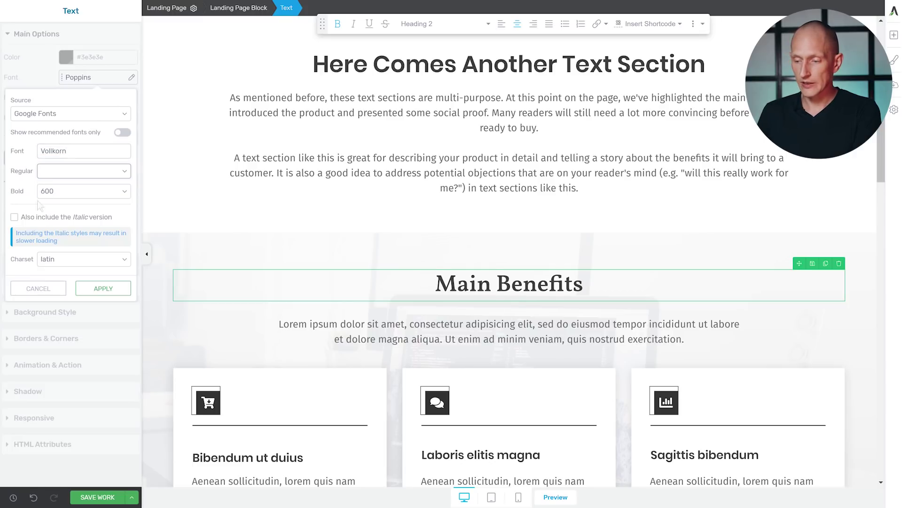
click(92, 293)
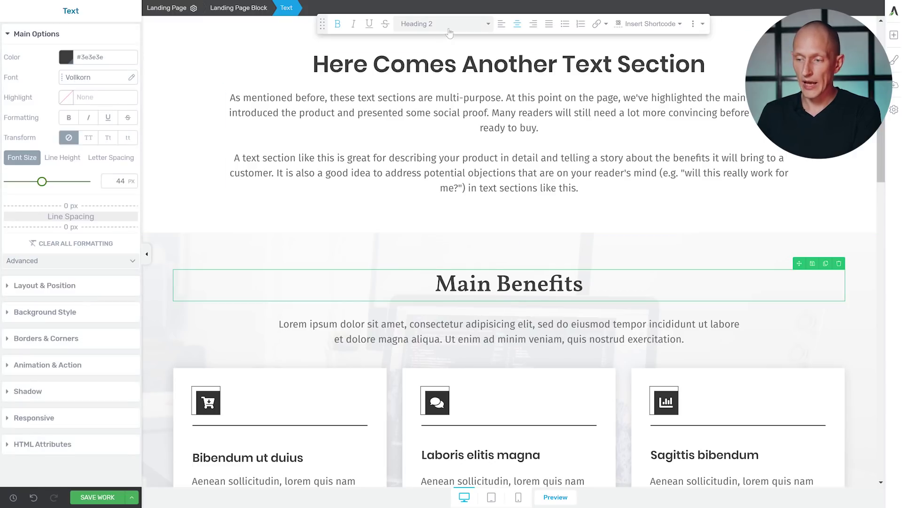
mouse_move(440, 119)
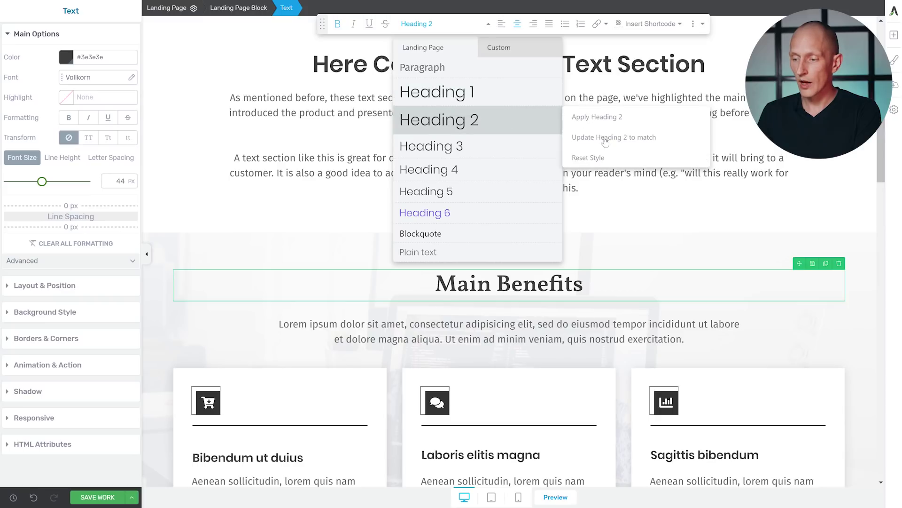
click(632, 148)
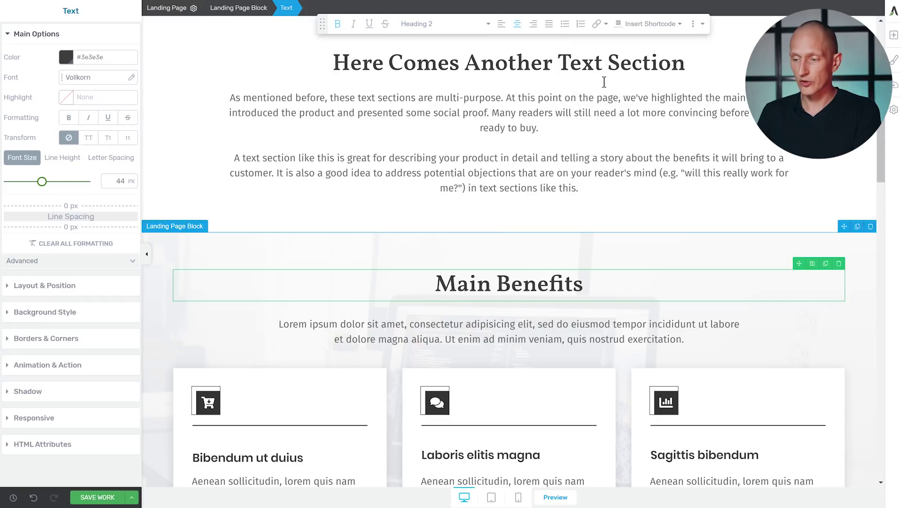
scroll(561, 272, down, 3)
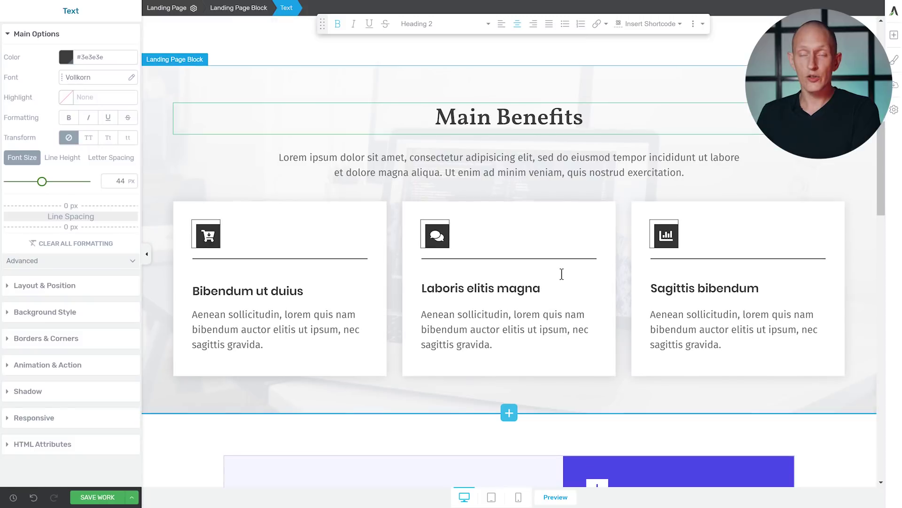
scroll(561, 274, up, 3)
scroll(561, 275, up, 3)
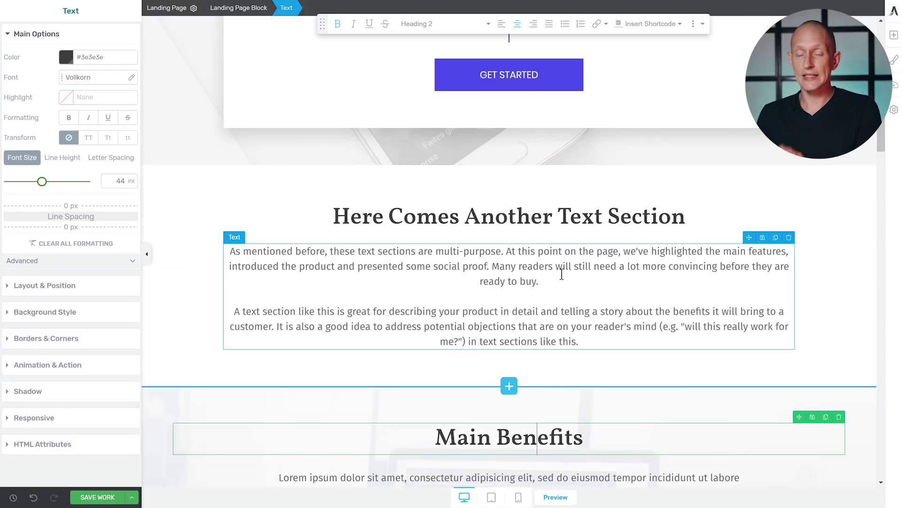
scroll(562, 275, down, 3)
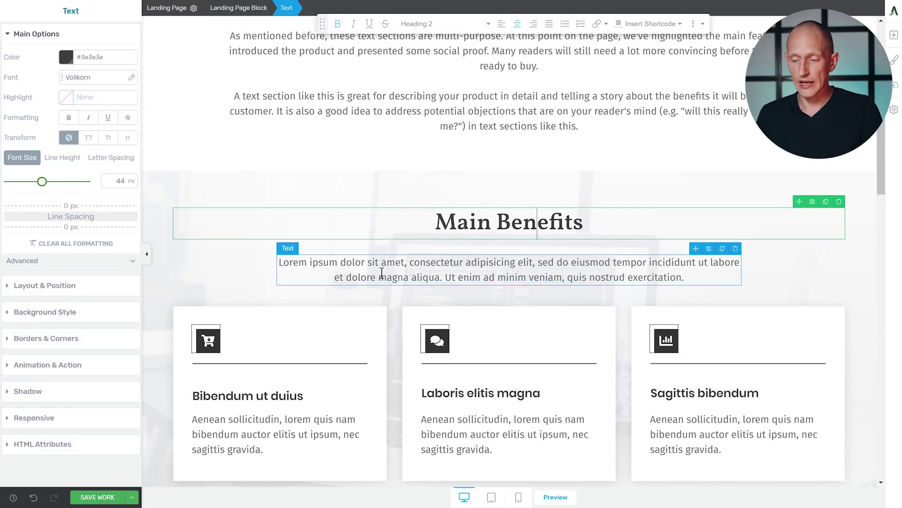
scroll(382, 272, down, 2)
click(294, 289)
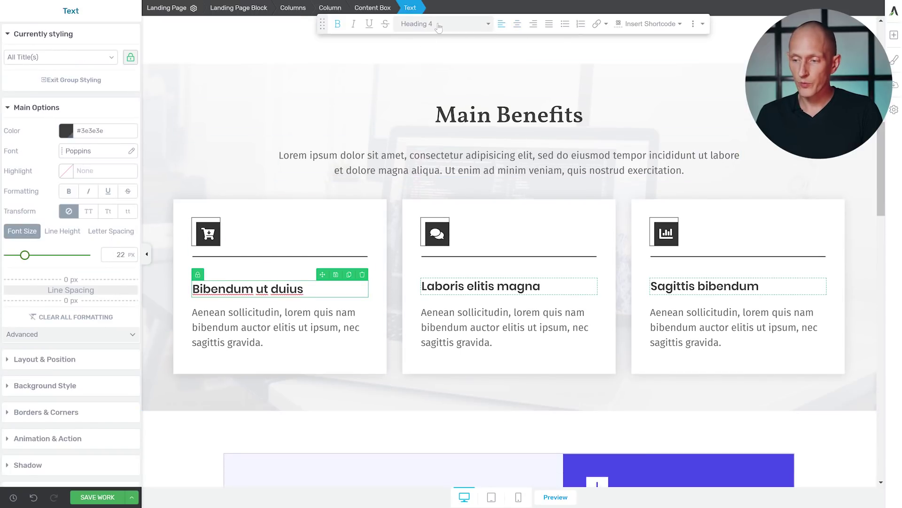
Step: Change the card heading's level, then update Heading 4 to match its Vollkorn style
click(439, 26)
mouse_move(434, 119)
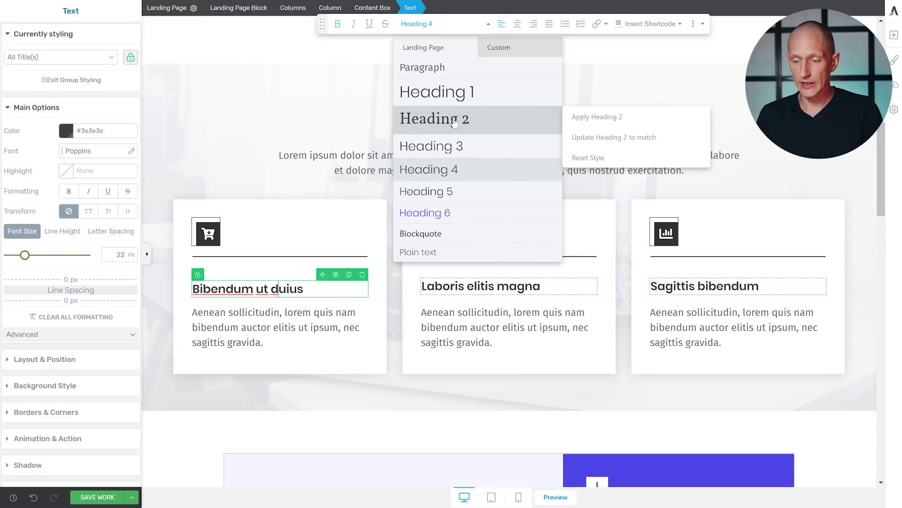
click(455, 121)
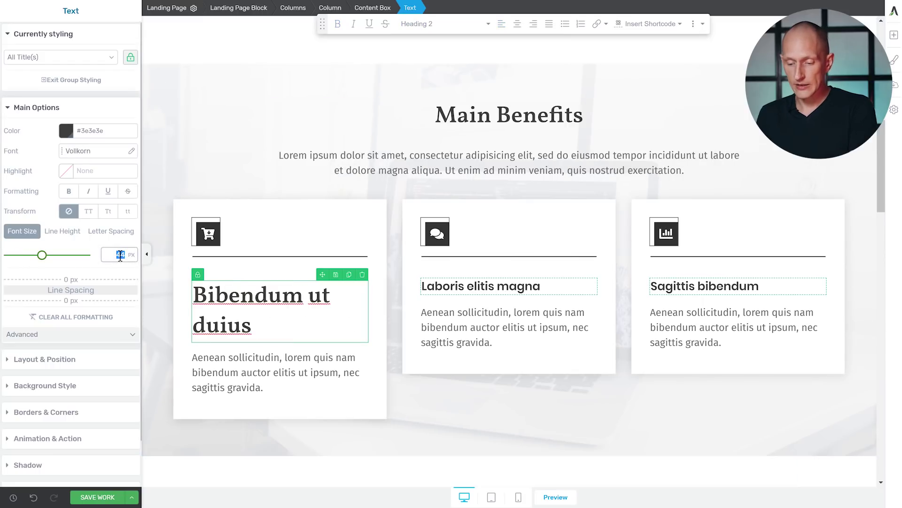
text(20)
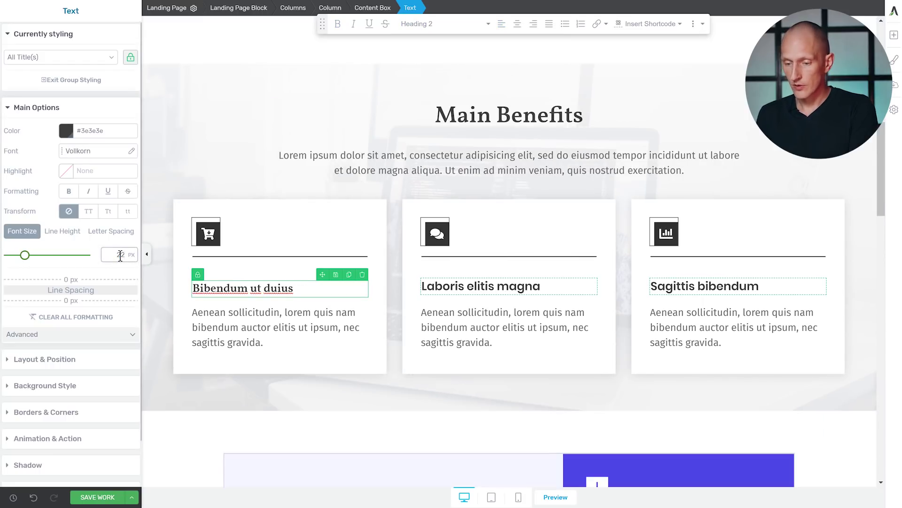
click(436, 26)
mouse_move(429, 170)
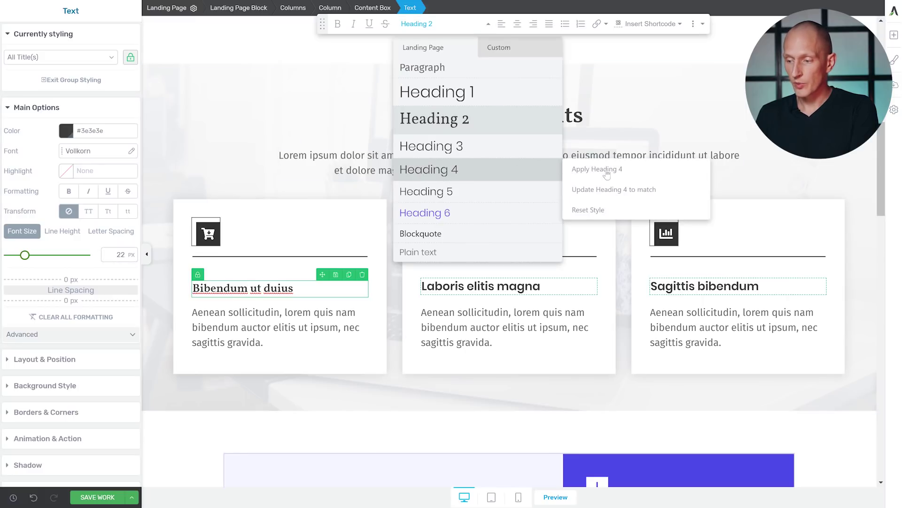
click(610, 196)
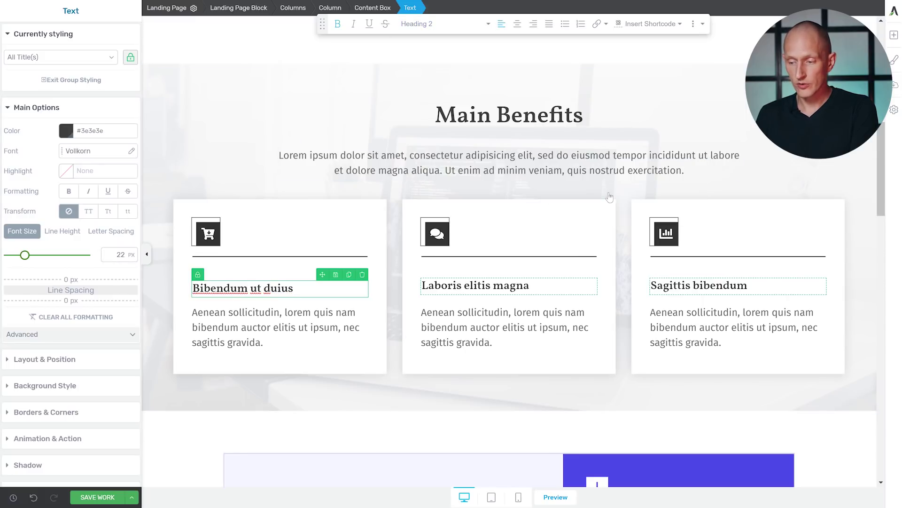
click(443, 25)
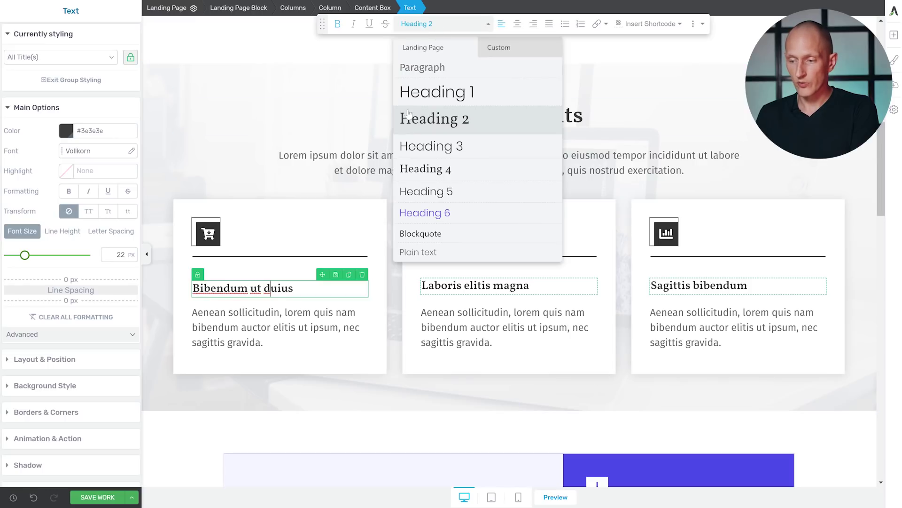
click(477, 306)
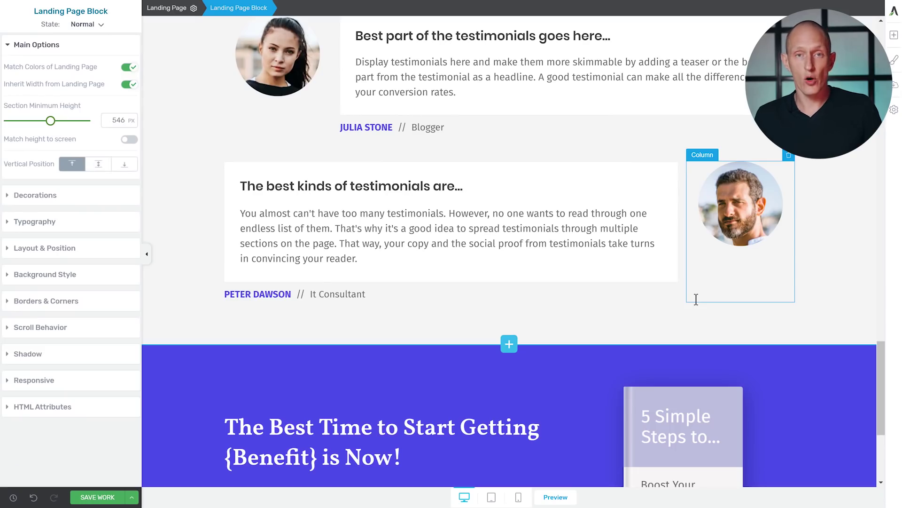
scroll(695, 299, up, 2)
scroll(696, 300, up, 2)
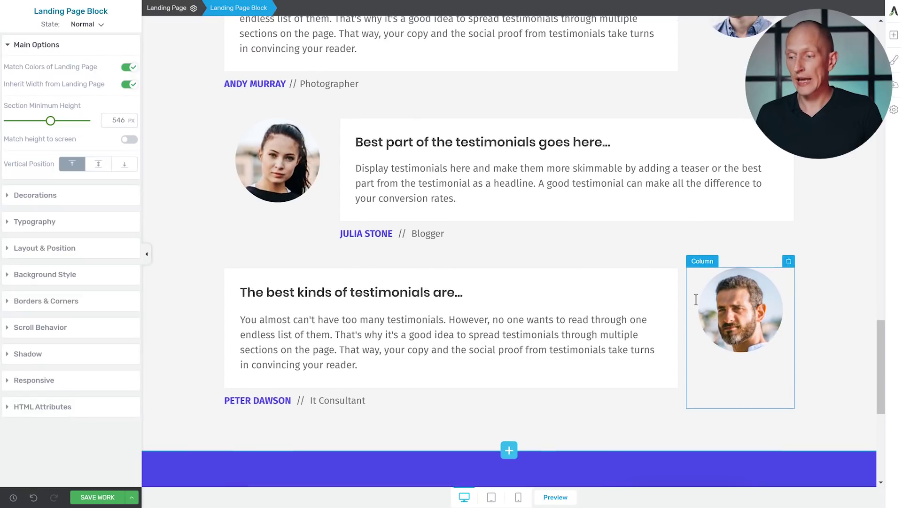
scroll(594, 149, up, 3)
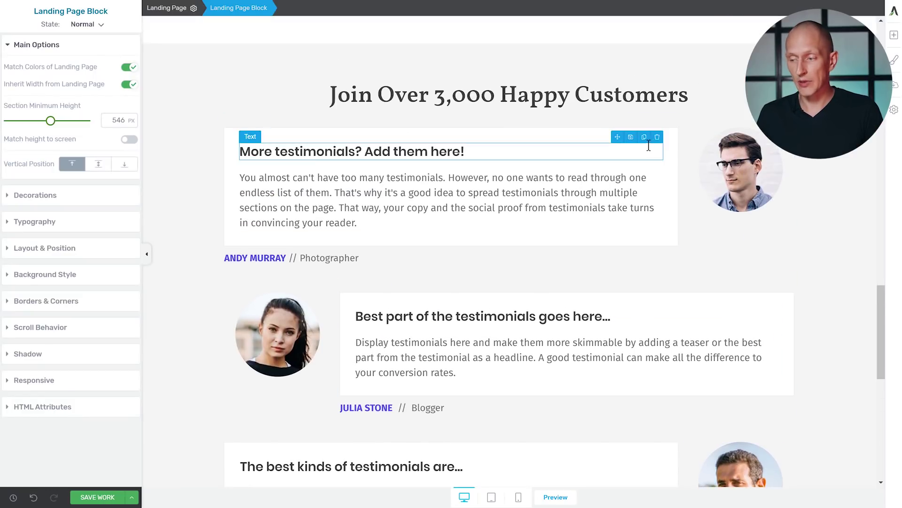
Step: Round the first testimonial Content Box's corners to about 37 px
click(675, 141)
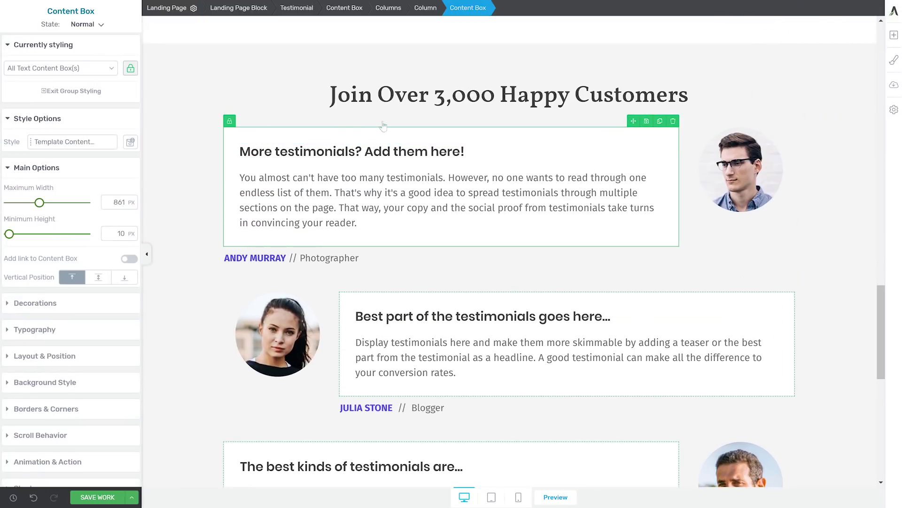
scroll(701, 211, down, 2)
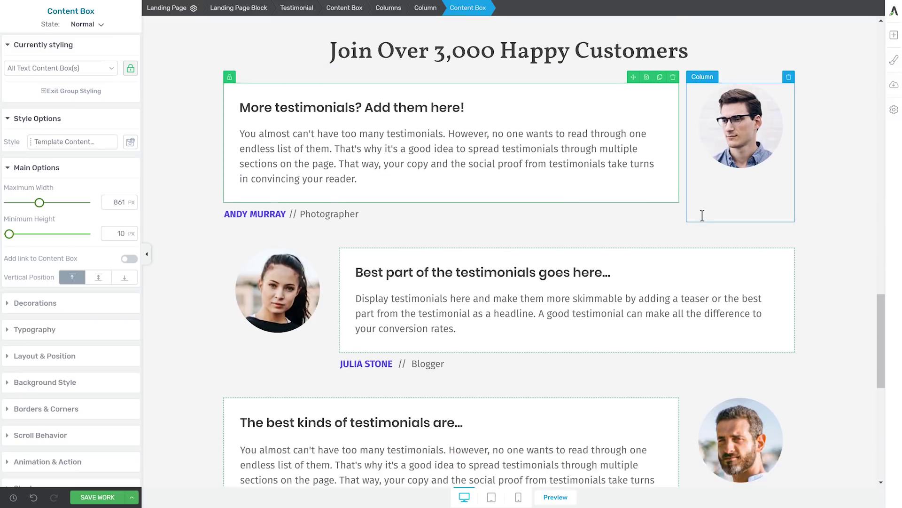
scroll(693, 150, down, 2)
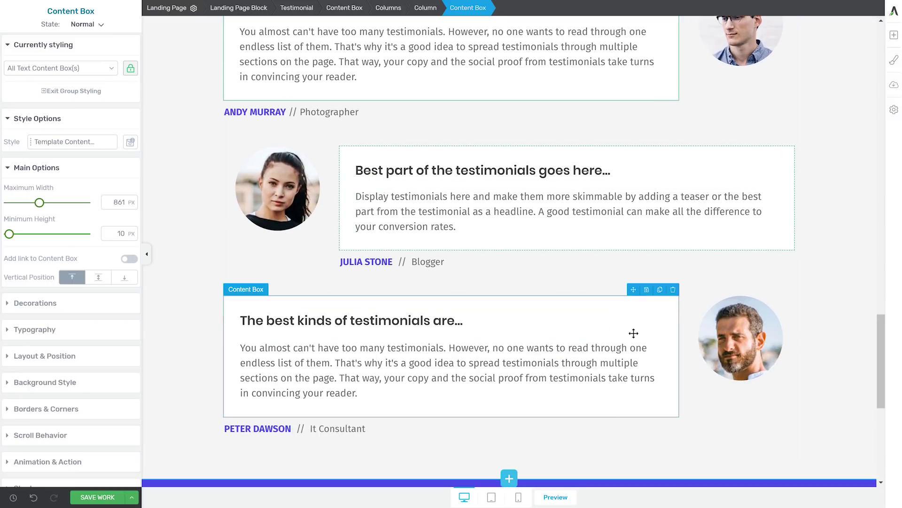
scroll(634, 333, up, 1)
scroll(632, 332, up, 2)
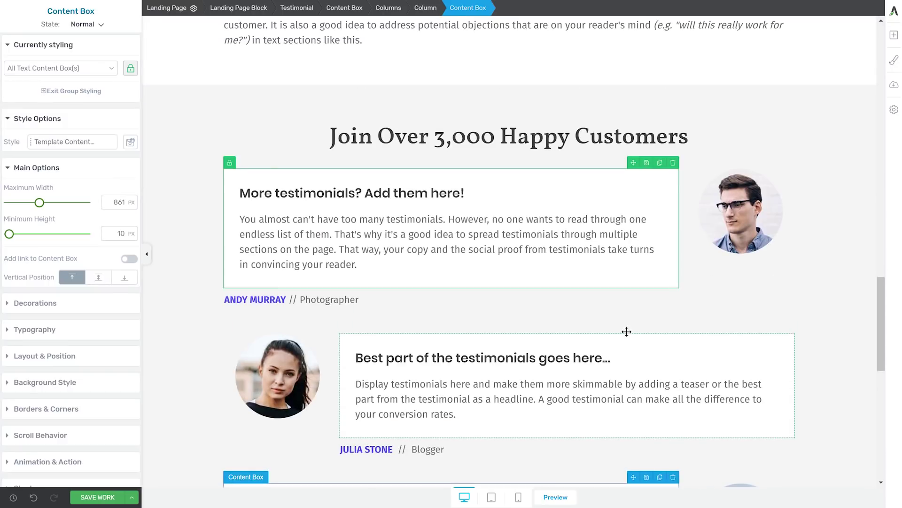
click(41, 416)
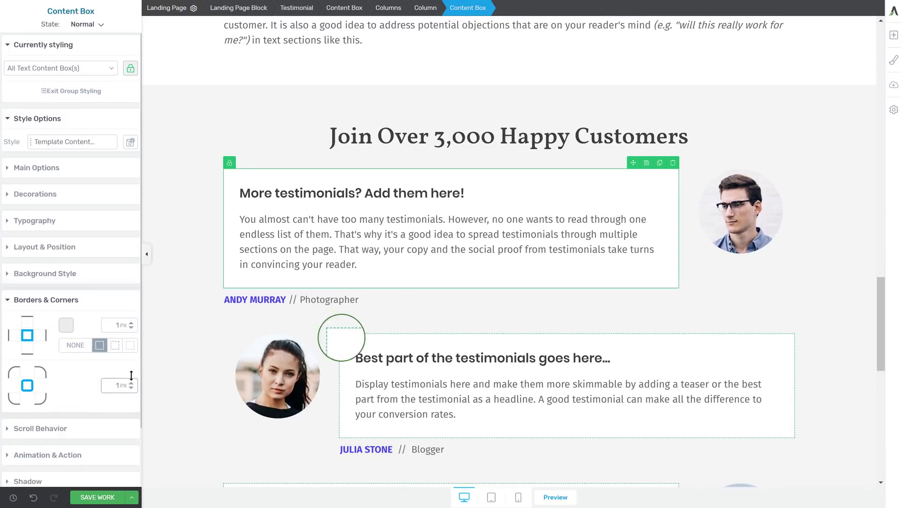
drag(131, 376, 131, 371)
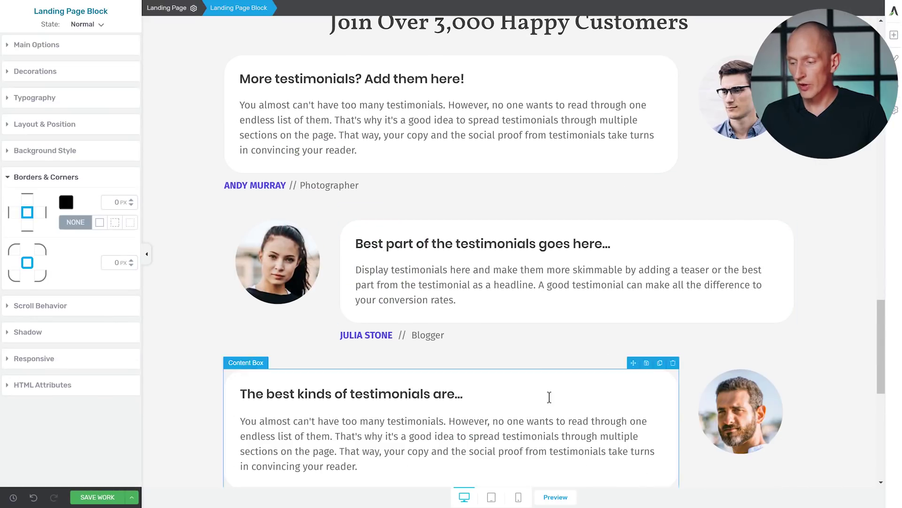
scroll(548, 397, down, 2)
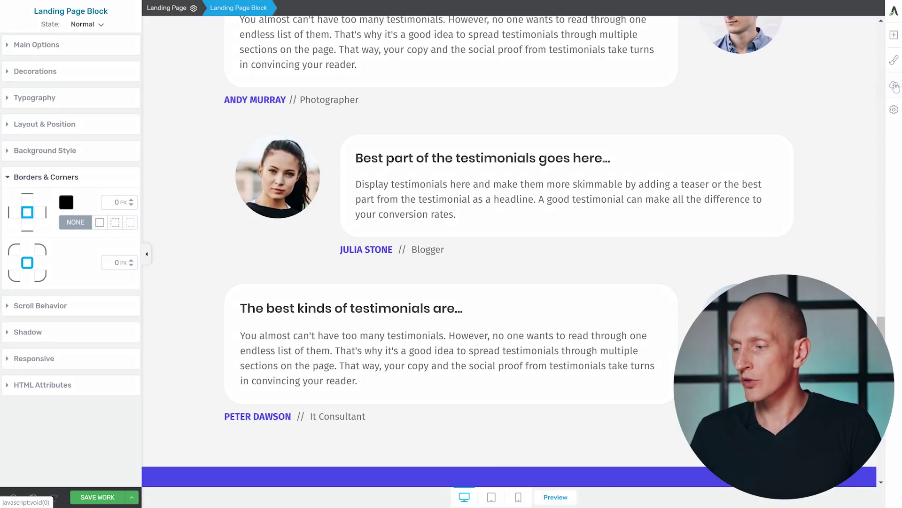
click(893, 85)
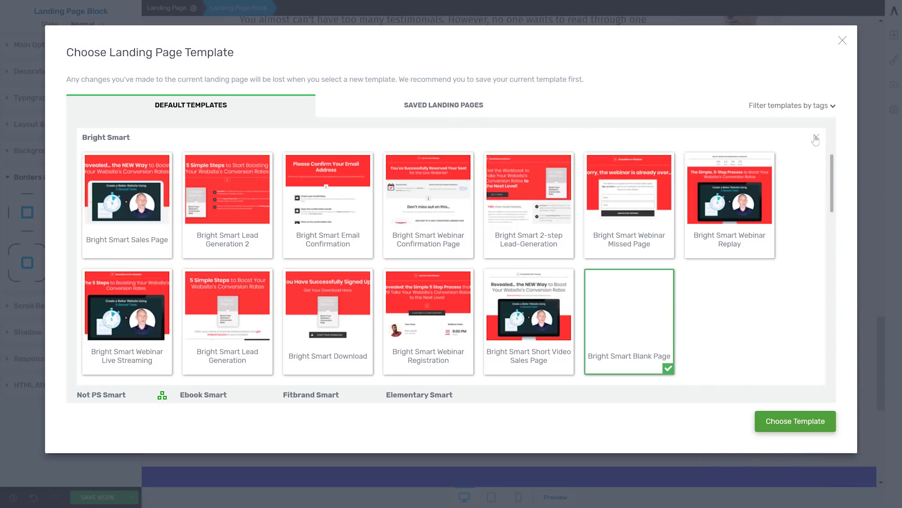
Step: Leave the Bright Smart set and pick the Not PS Smart Sales Page template
click(816, 138)
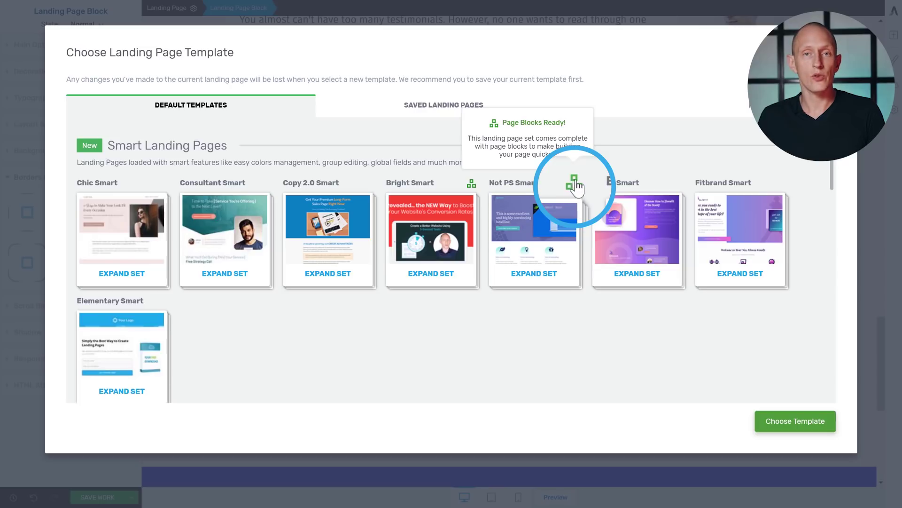
click(541, 228)
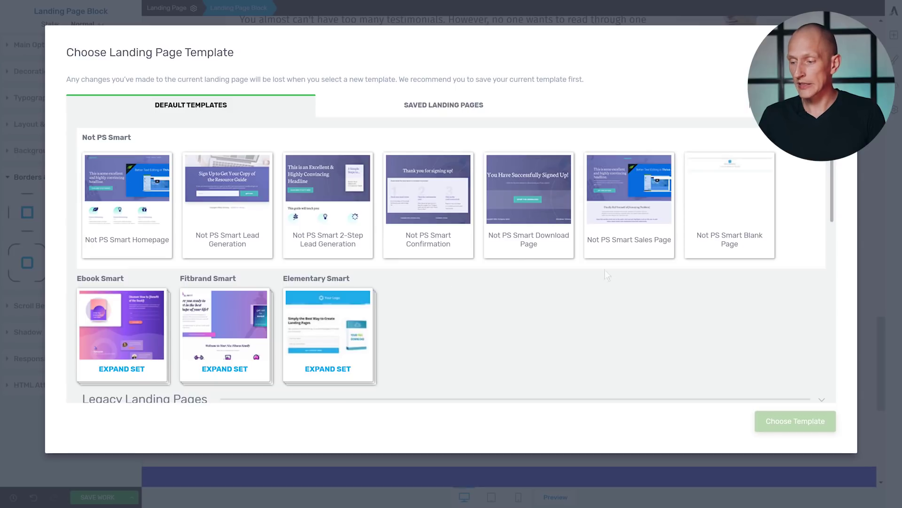
click(646, 212)
Step: Load the Sales Page template and add the Meet Author Name block above the features section
click(789, 424)
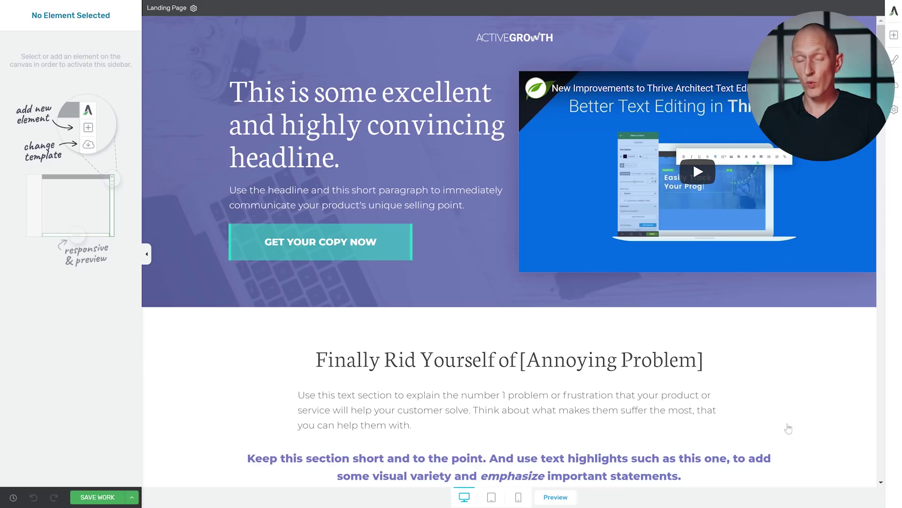
scroll(788, 428, down, 3)
scroll(788, 428, down, 5)
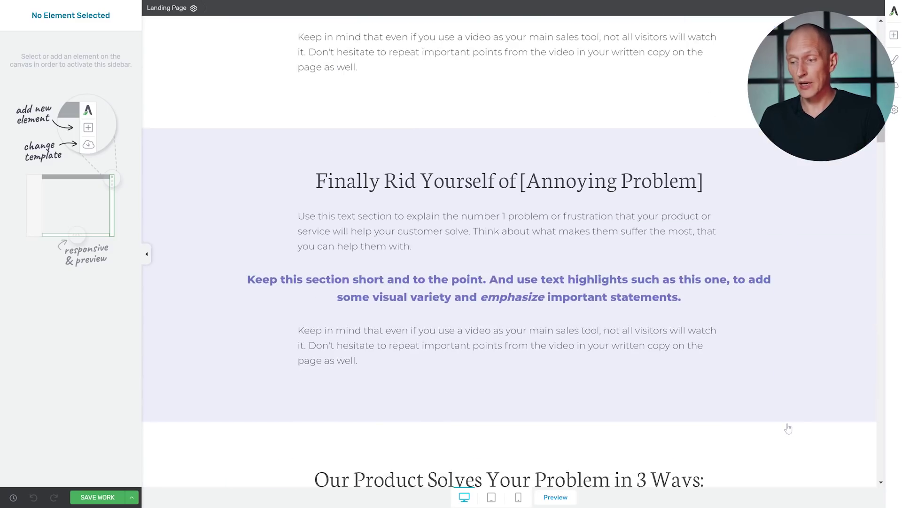
scroll(788, 428, down, 10)
scroll(789, 428, down, 5)
scroll(788, 428, down, 4)
scroll(789, 428, down, 10)
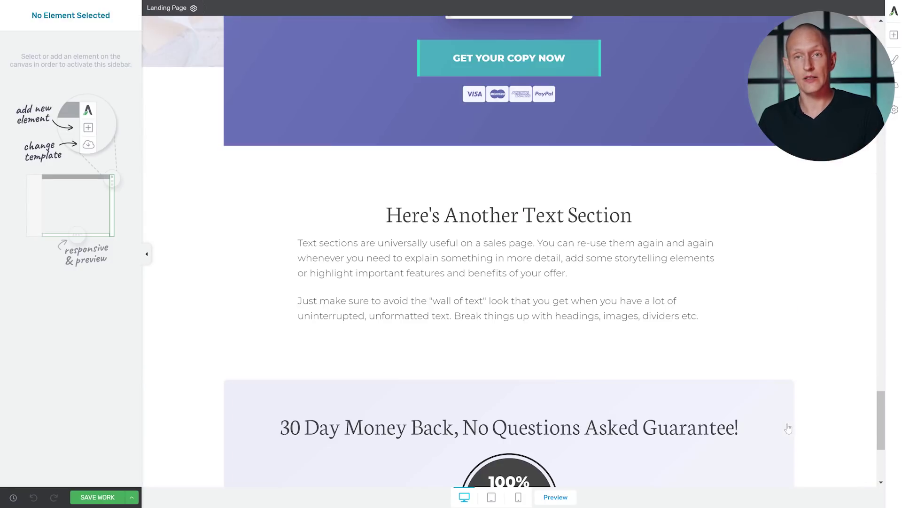
scroll(789, 428, up, 2)
scroll(789, 429, up, 10)
scroll(789, 428, up, 10)
scroll(788, 427, up, 2)
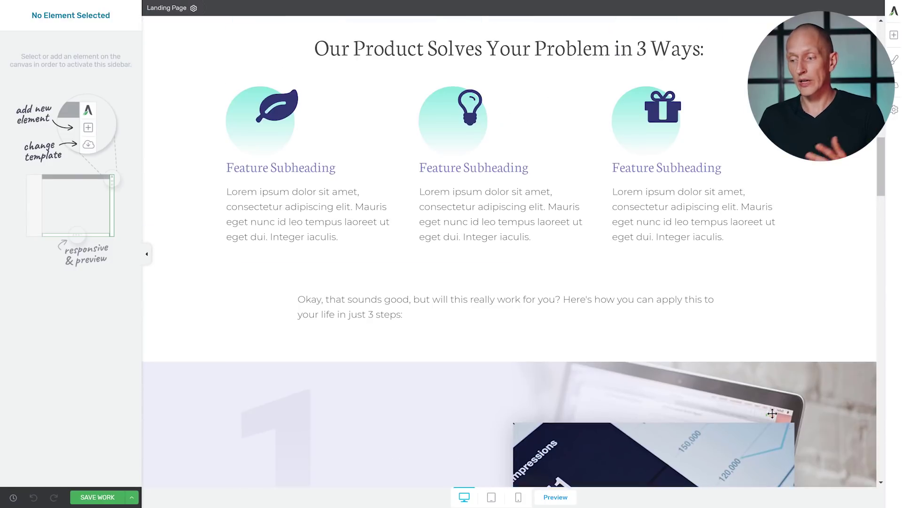
scroll(771, 413, up, 1)
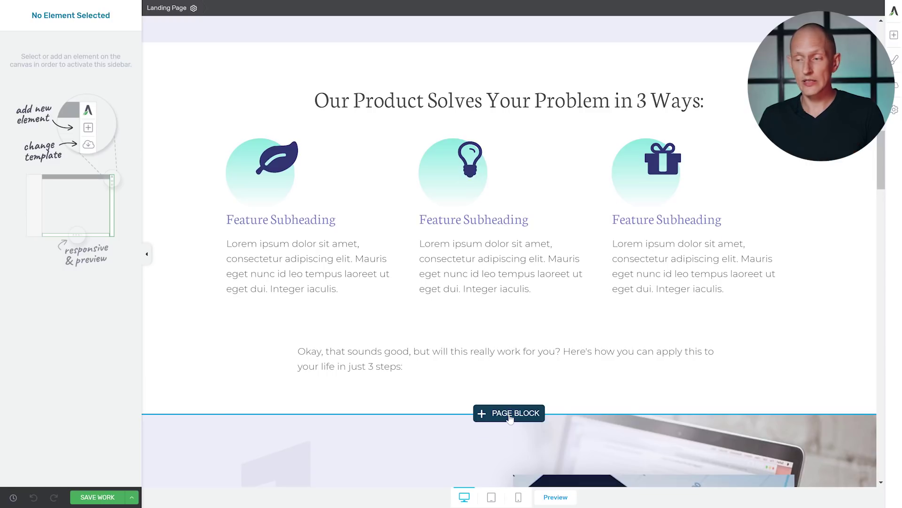
scroll(509, 416, up, 4)
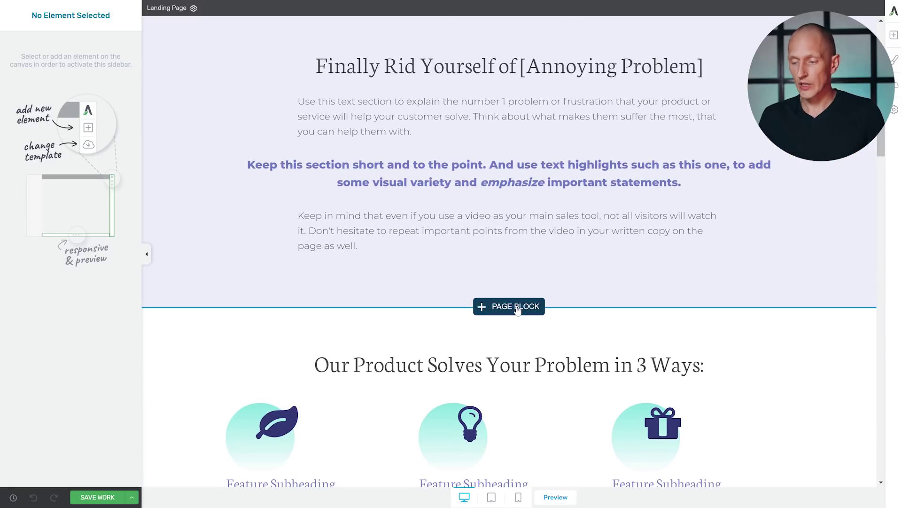
click(518, 309)
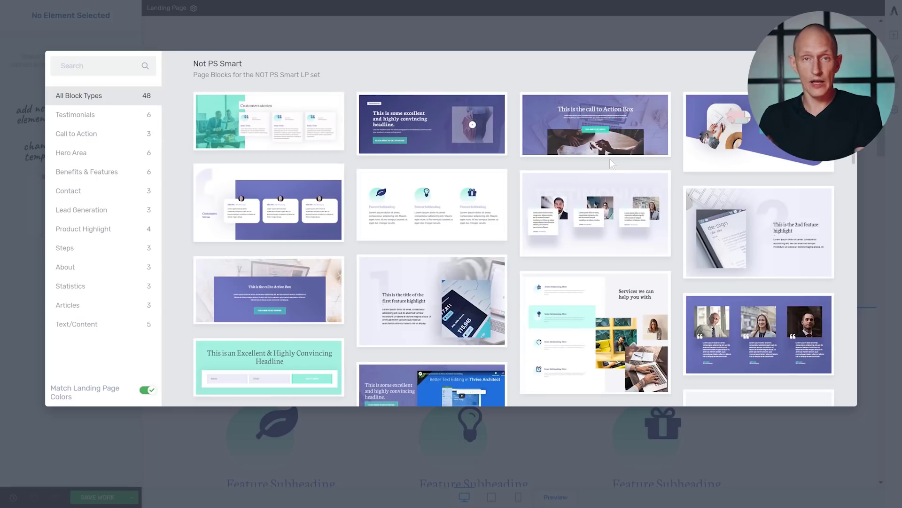
scroll(610, 161, down, 1)
scroll(611, 161, down, 2)
scroll(611, 161, down, 2)
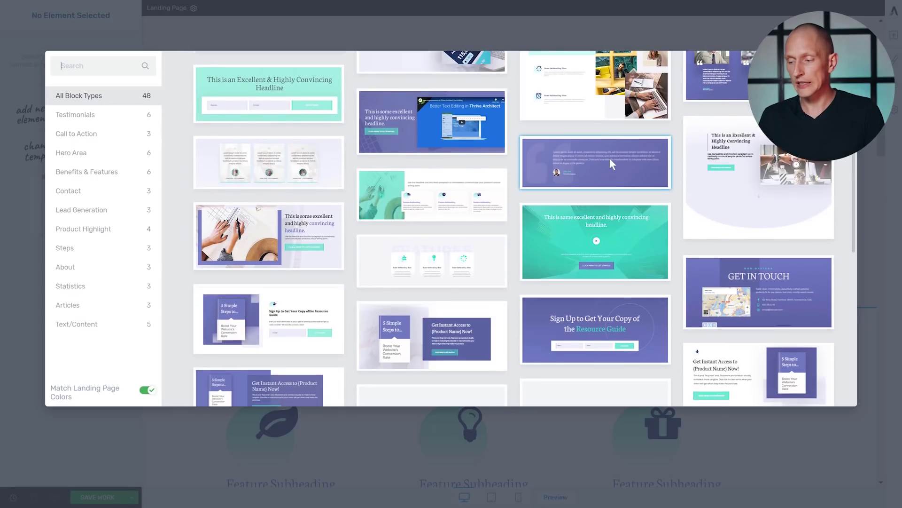
scroll(611, 161, down, 3)
scroll(611, 163, down, 1)
scroll(611, 163, down, 2)
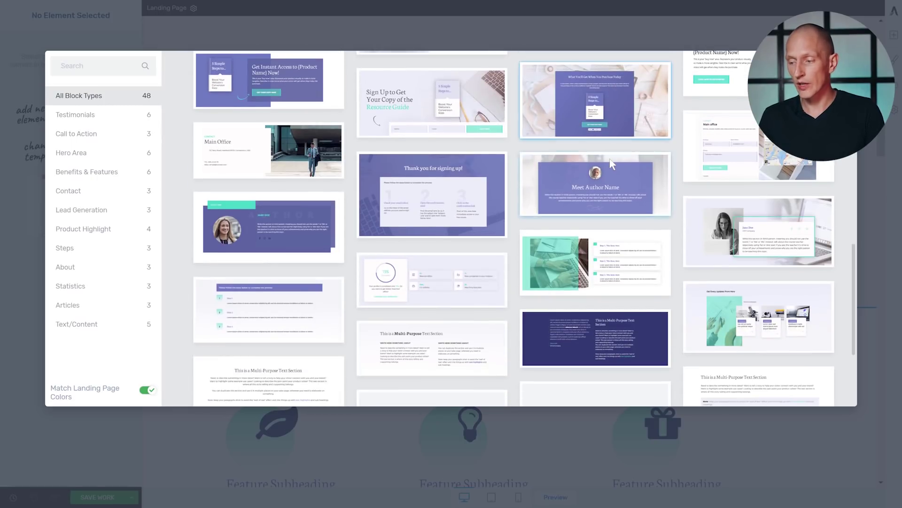
click(755, 235)
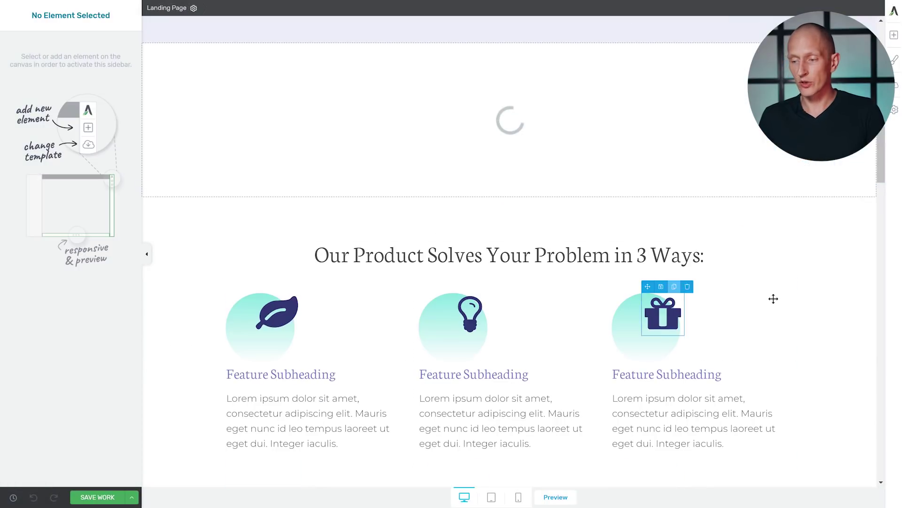